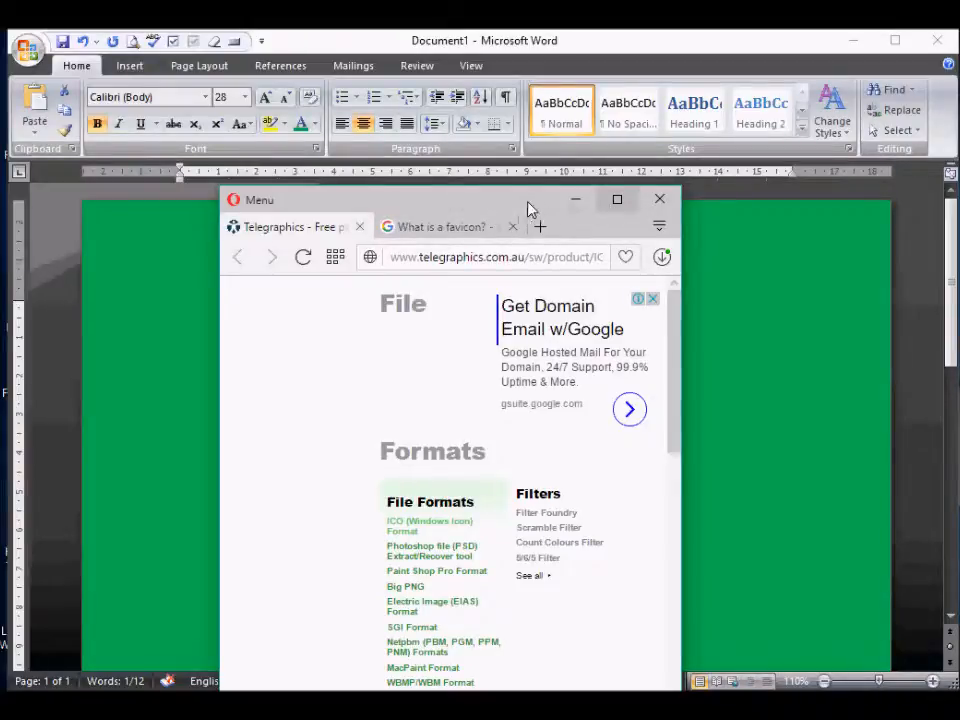
# - Widen the browser window and read the favicon definition in the "What is a favicon?" search results
pyautogui.moveTo(474, 205); pyautogui.dragTo(332, 182)
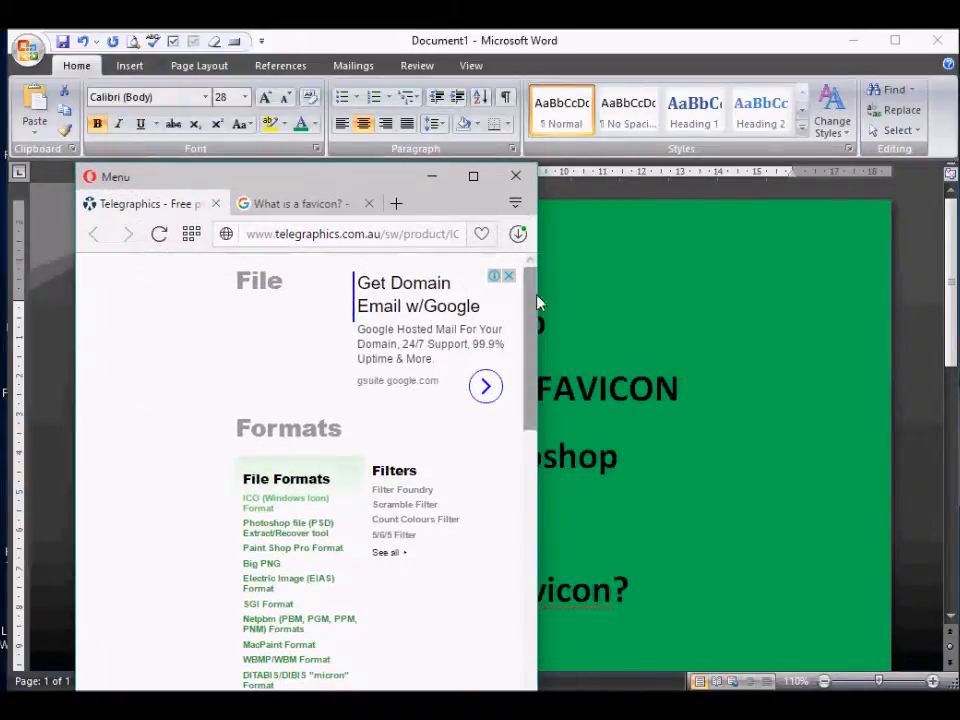
pyautogui.moveTo(539, 303); pyautogui.dragTo(851, 336)
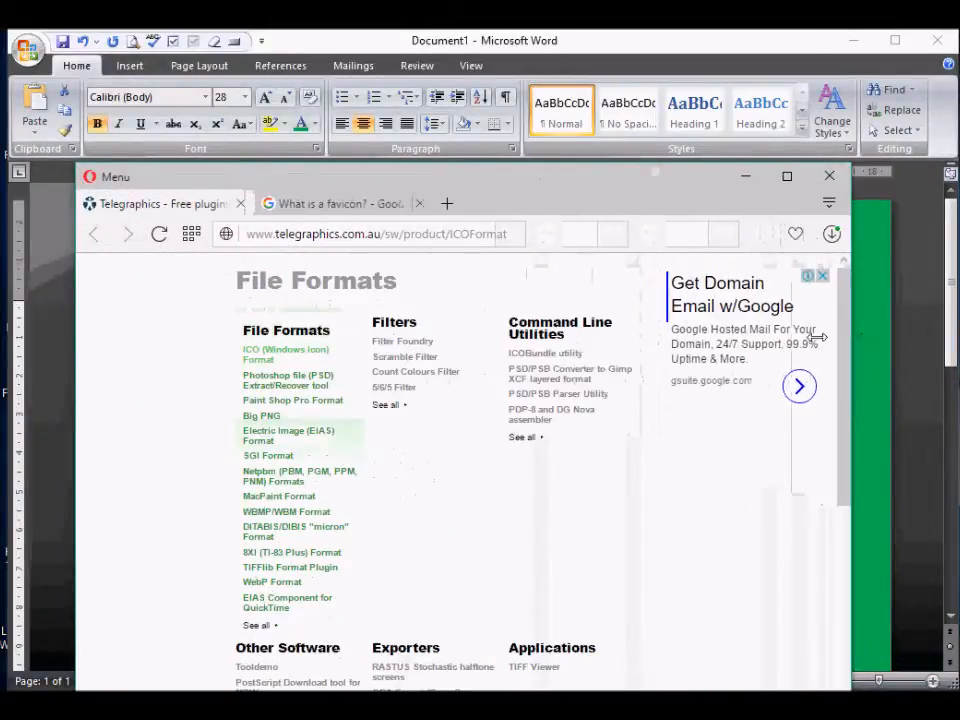
pyautogui.click(313, 209)
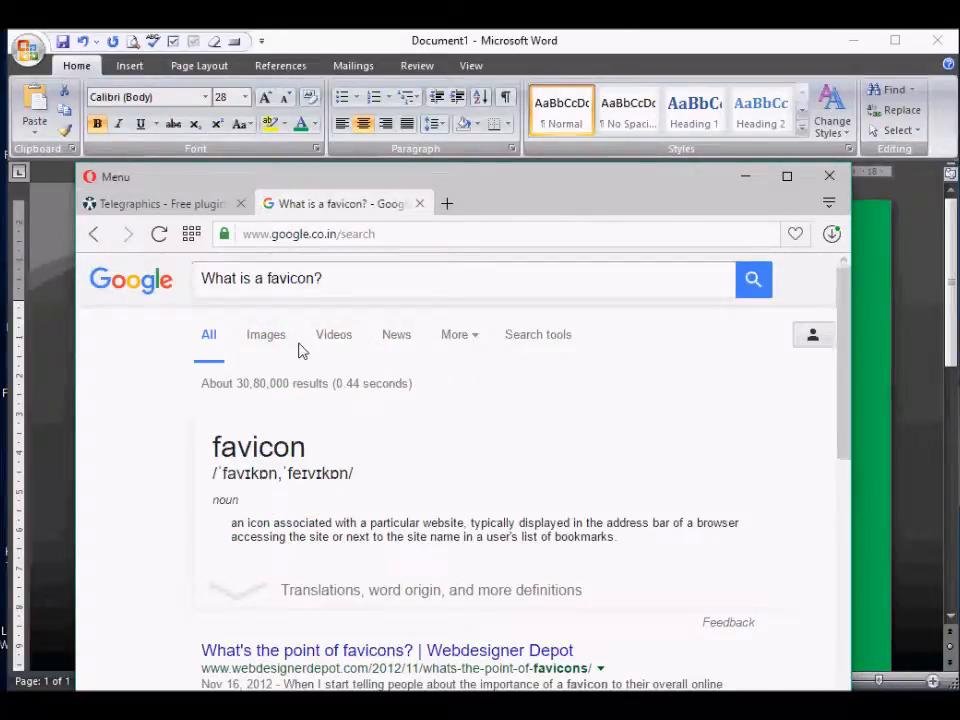
pyautogui.doubleClick(222, 447)
pyautogui.moveTo(232, 522); pyautogui.dragTo(616, 546)
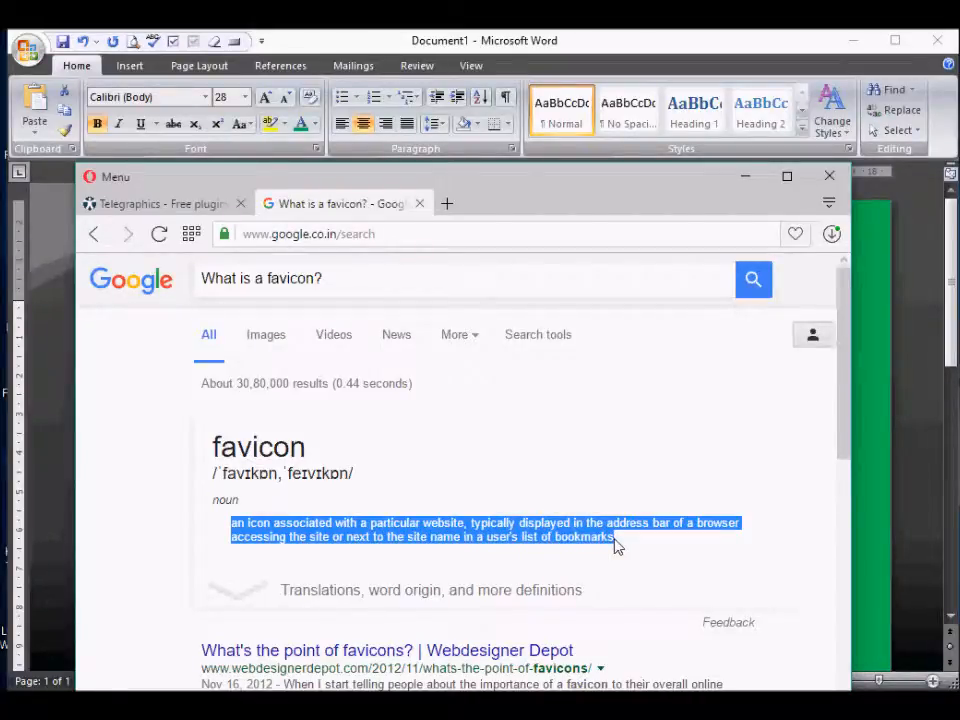
pyautogui.click(604, 521)
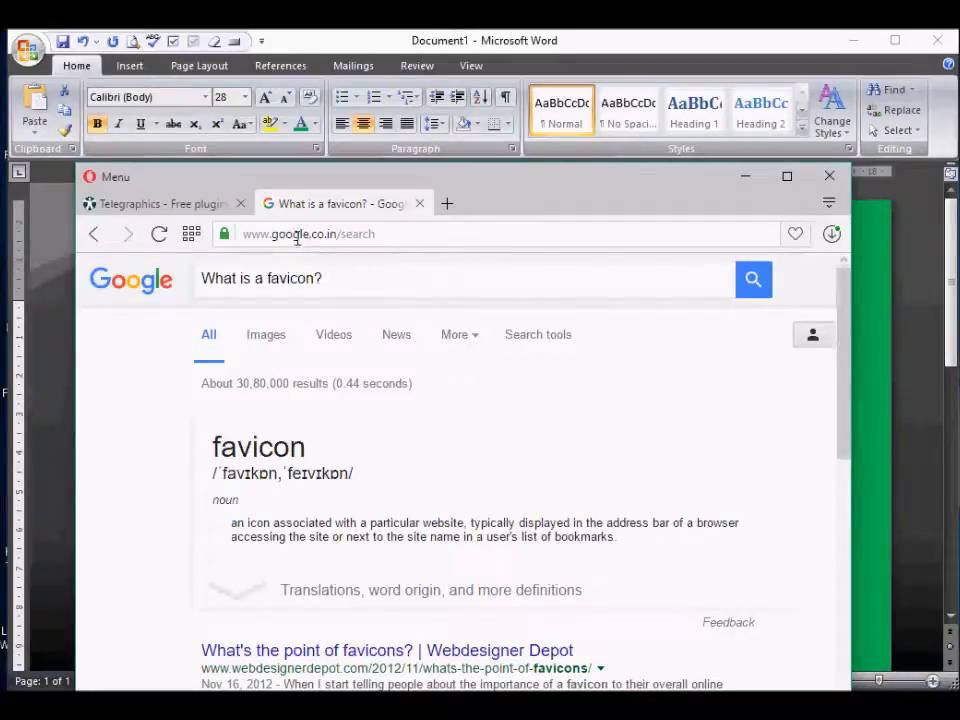
# - Return to the Telegraphics page, closing the favicon search tab and minimizing the browser
pyautogui.click(125, 206)
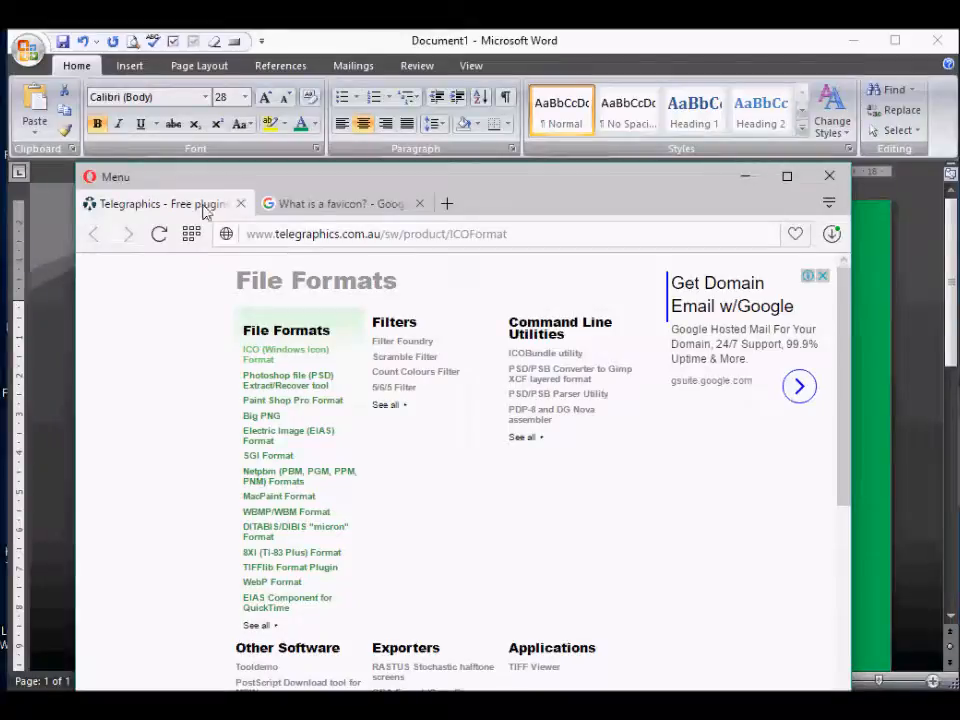
pyautogui.click(419, 203)
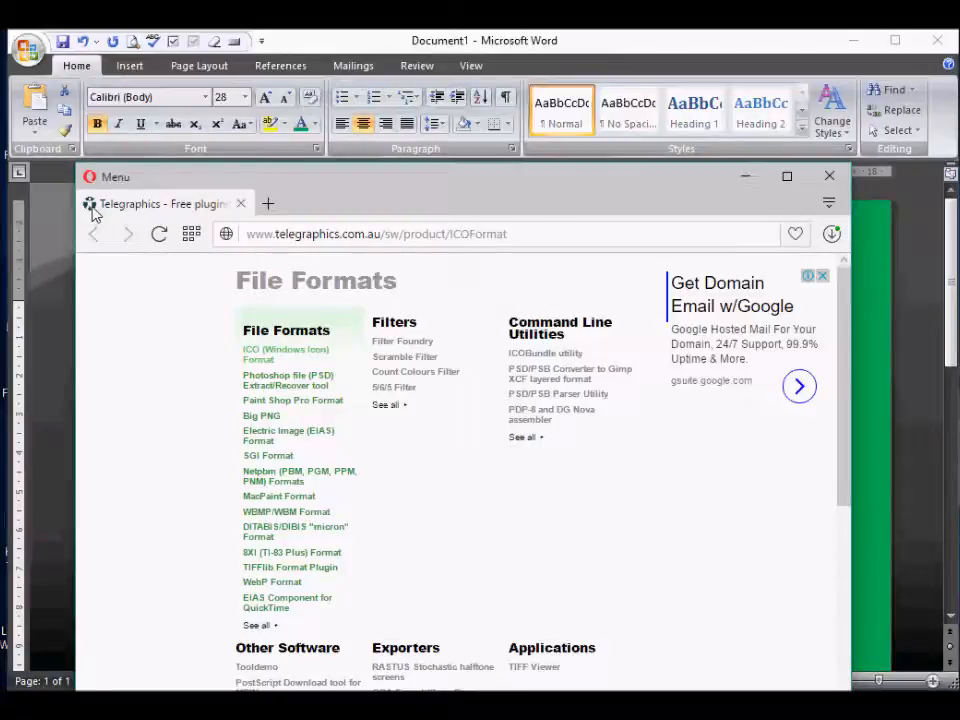
pyautogui.click(750, 176)
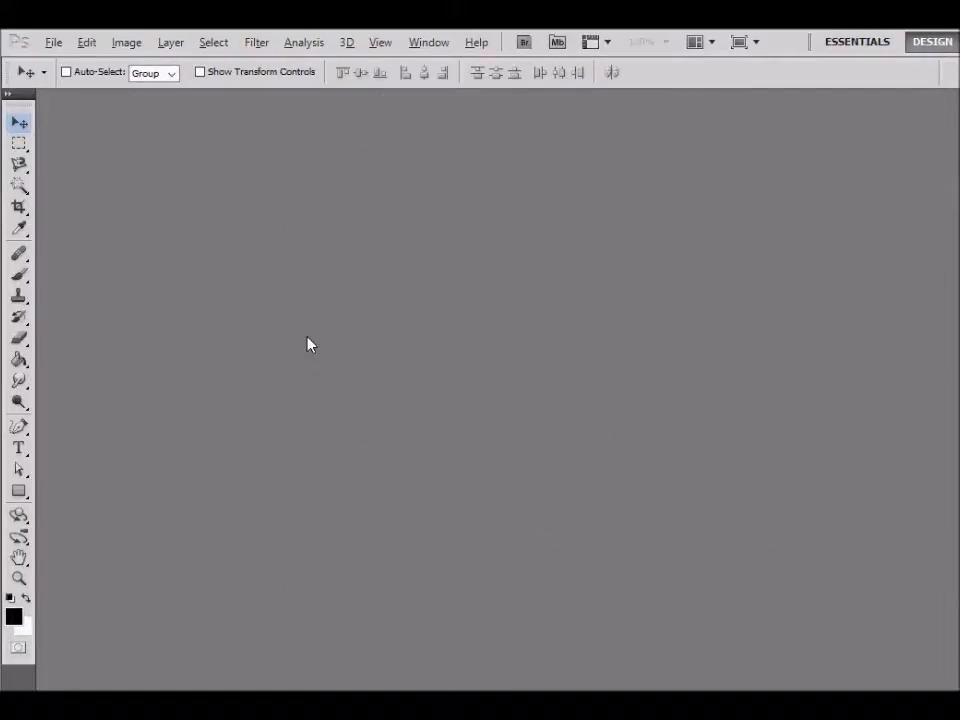
# - Switch to Photoshop and create a new 300 x 250 pixel Web document at 72 pixels/inch with a white background
pyautogui.click(53, 42)
pyautogui.click(62, 61)
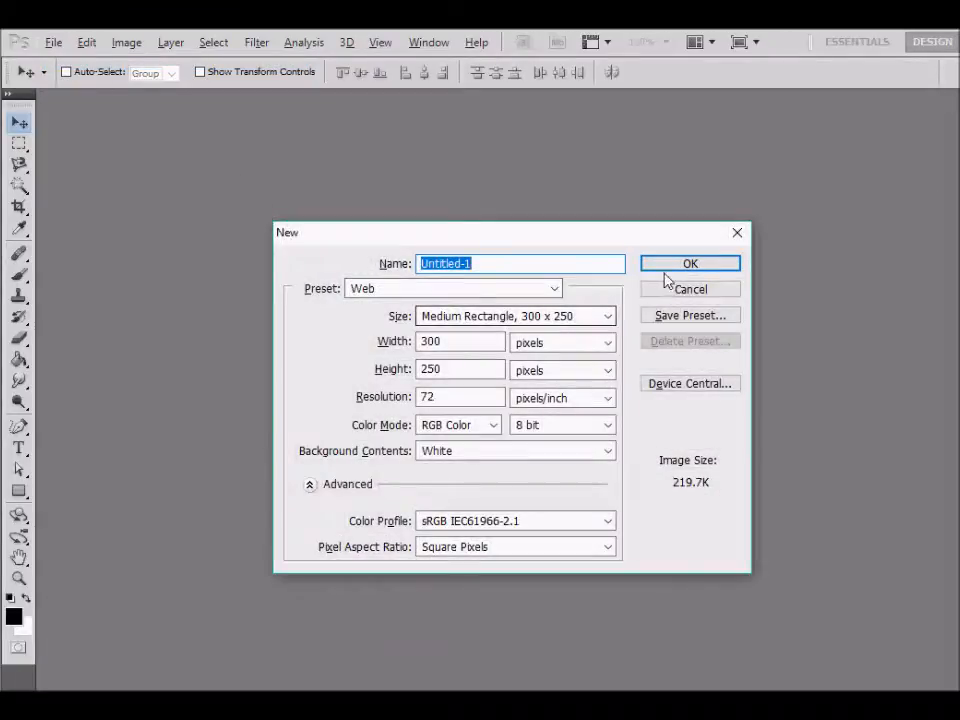
pyautogui.click(660, 268)
pyautogui.click(54, 43)
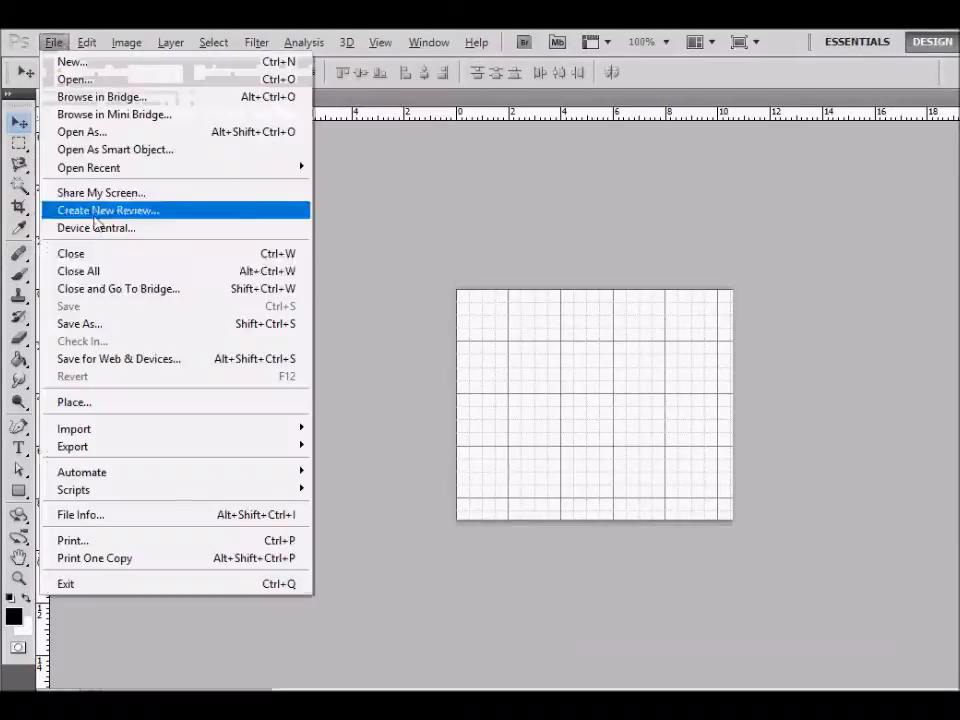
pyautogui.click(482, 355)
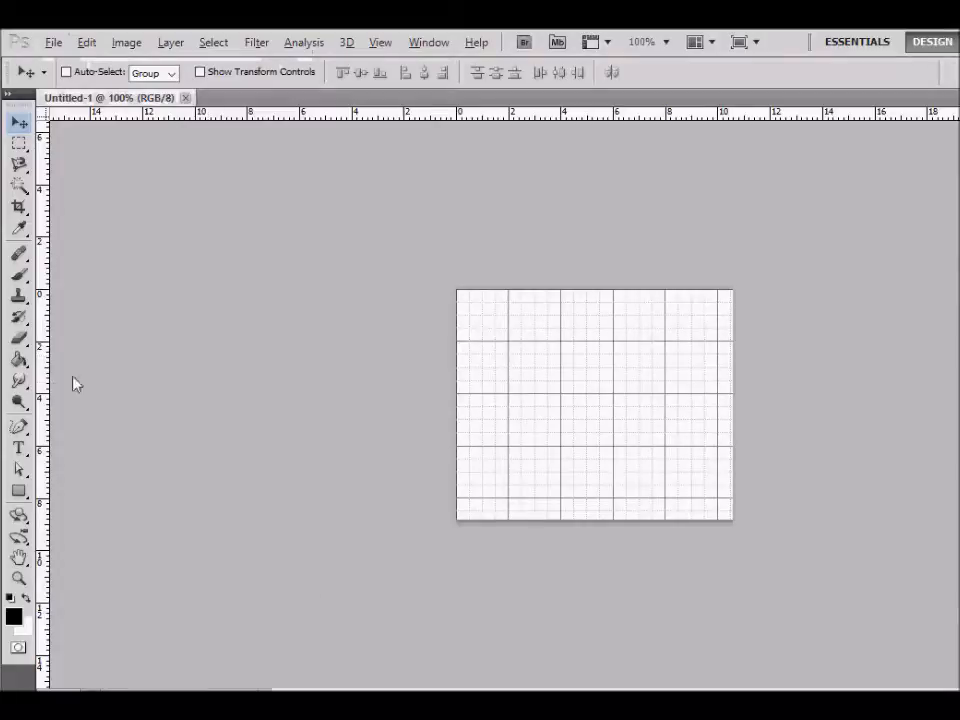
# - Add the letter "A" as 72 pt Arial text on the canvas with the Type tool
pyautogui.click(19, 448)
pyautogui.click(545, 405)
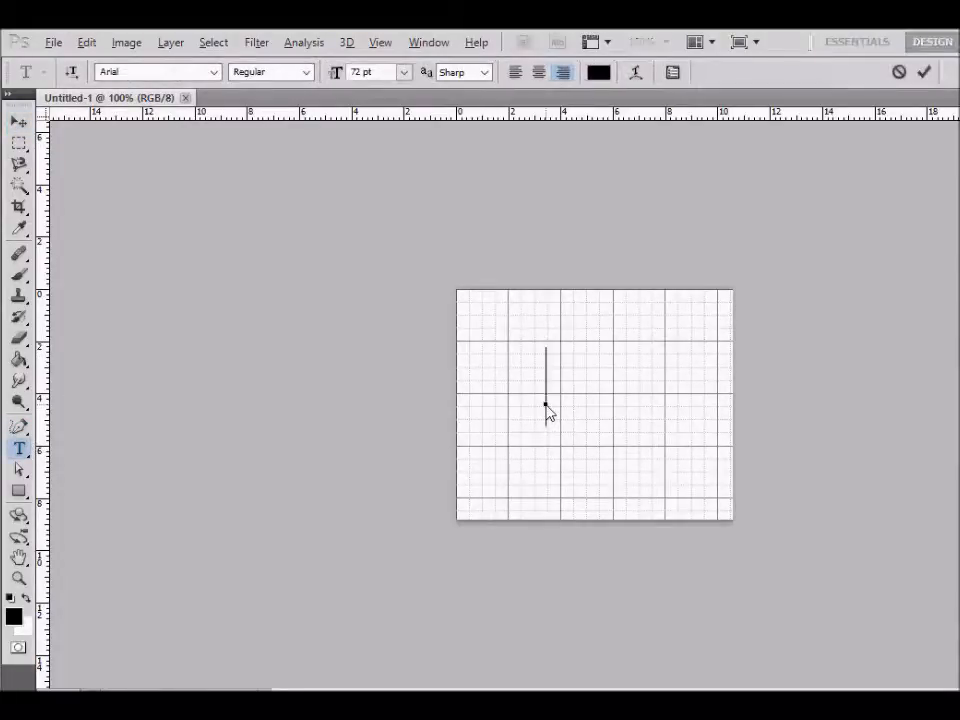
pyautogui.write('A')
pyautogui.click(19, 121)
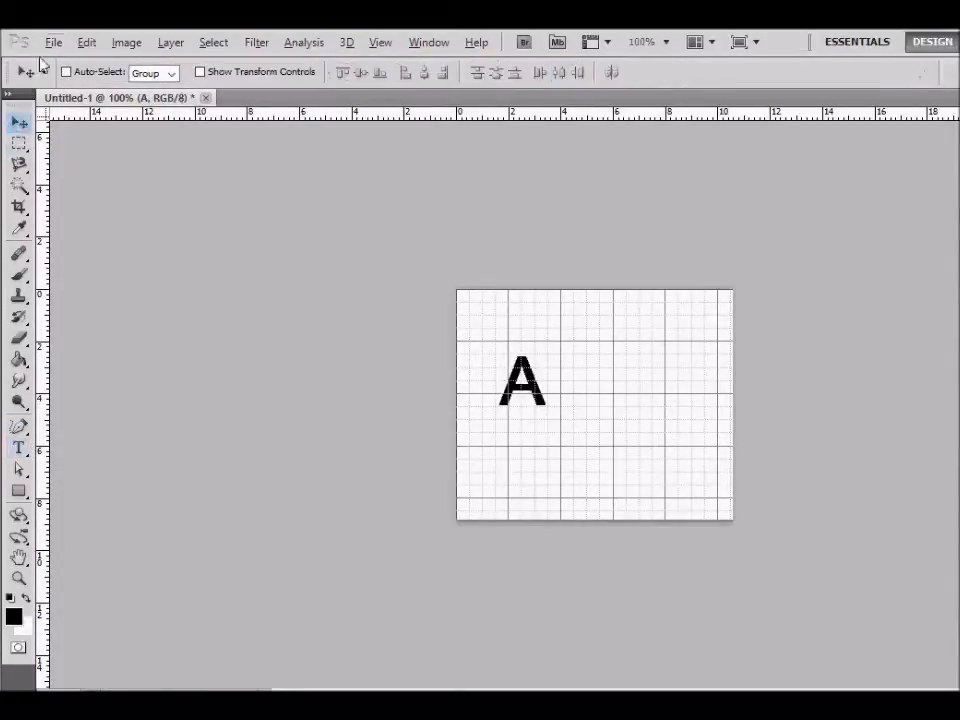
# - Set the Desktop as the Save As location and examine the available file formats for an ICO option
pyautogui.click(53, 42)
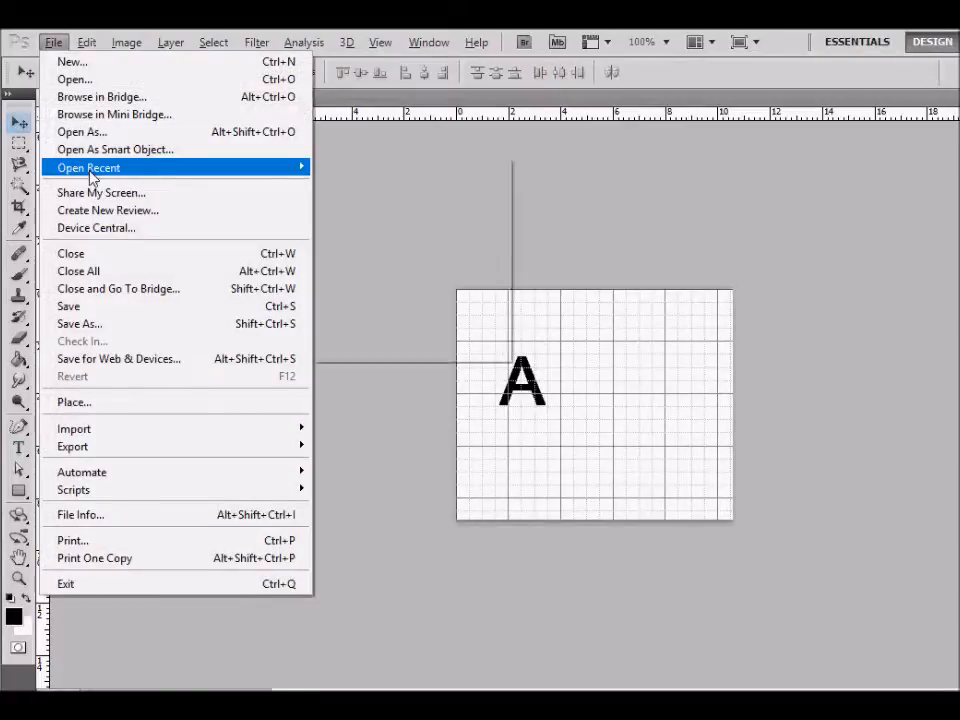
pyautogui.click(90, 324)
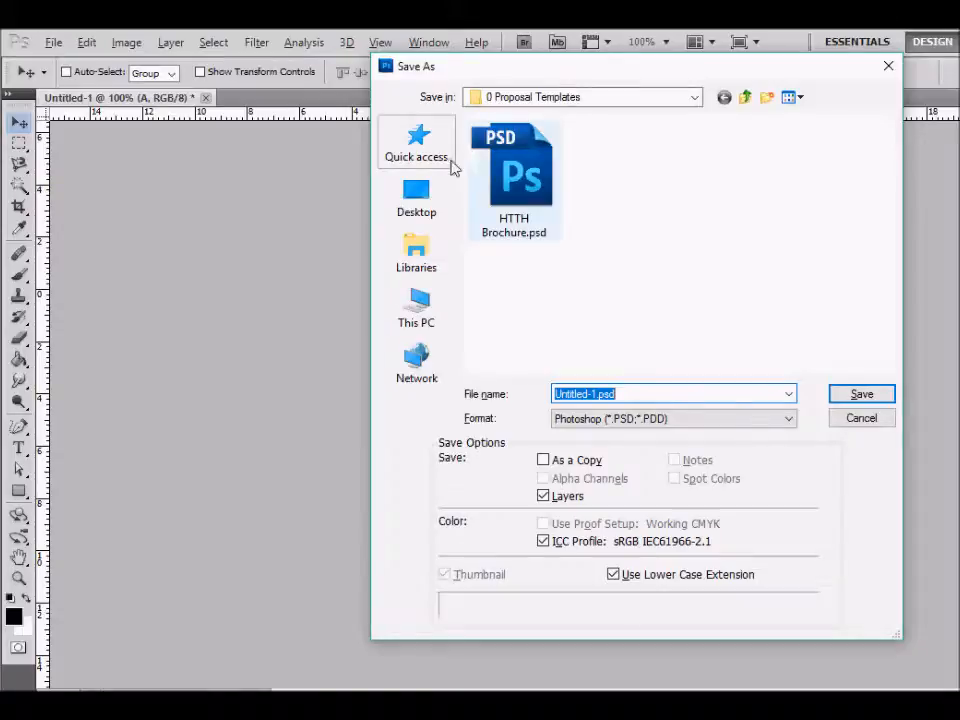
pyautogui.click(422, 195)
pyautogui.moveTo(551, 75); pyautogui.dragTo(290, 111)
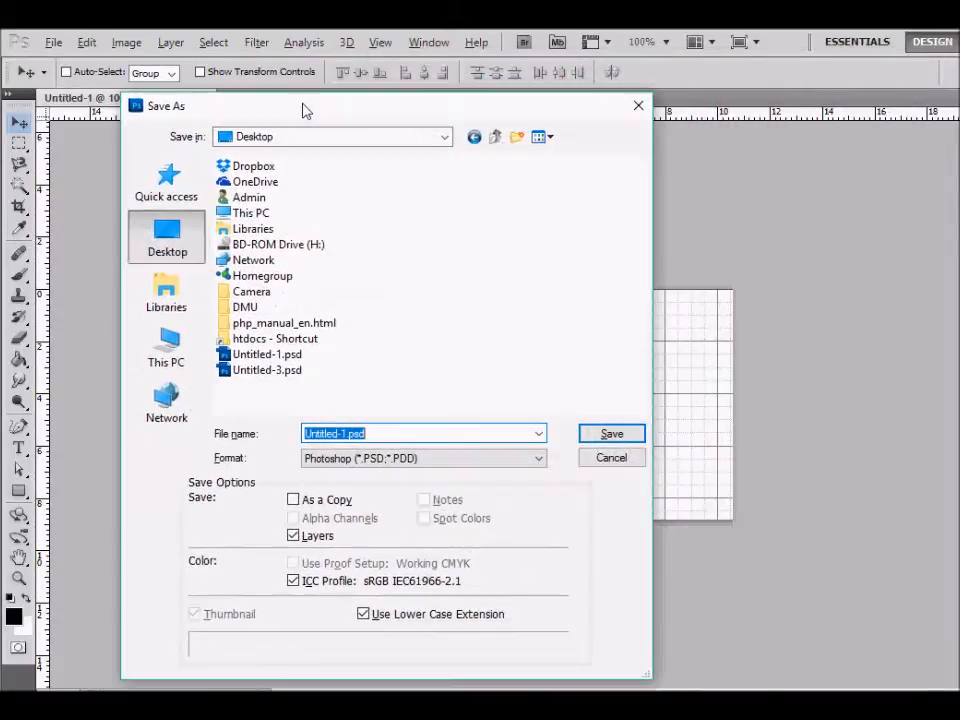
pyautogui.click(422, 459)
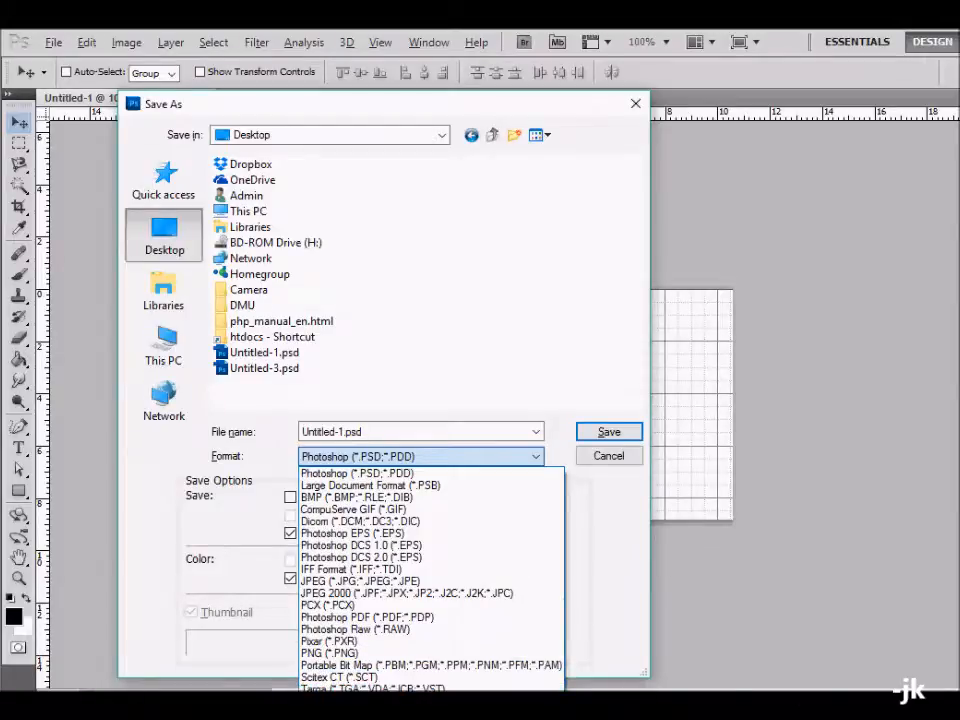
pyautogui.click(607, 496)
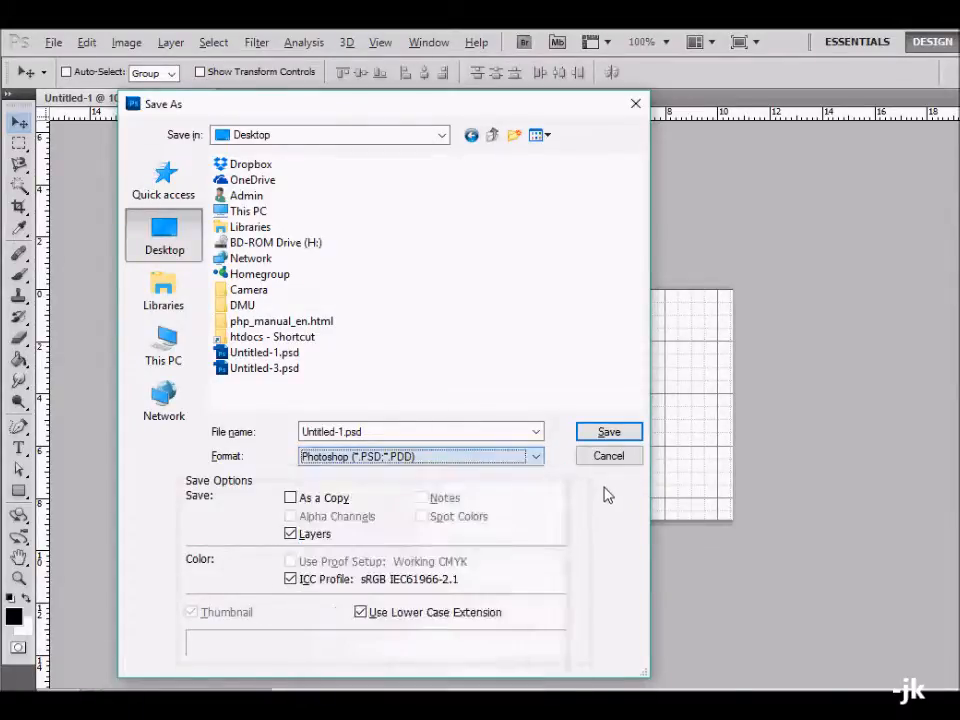
pyautogui.click(538, 457)
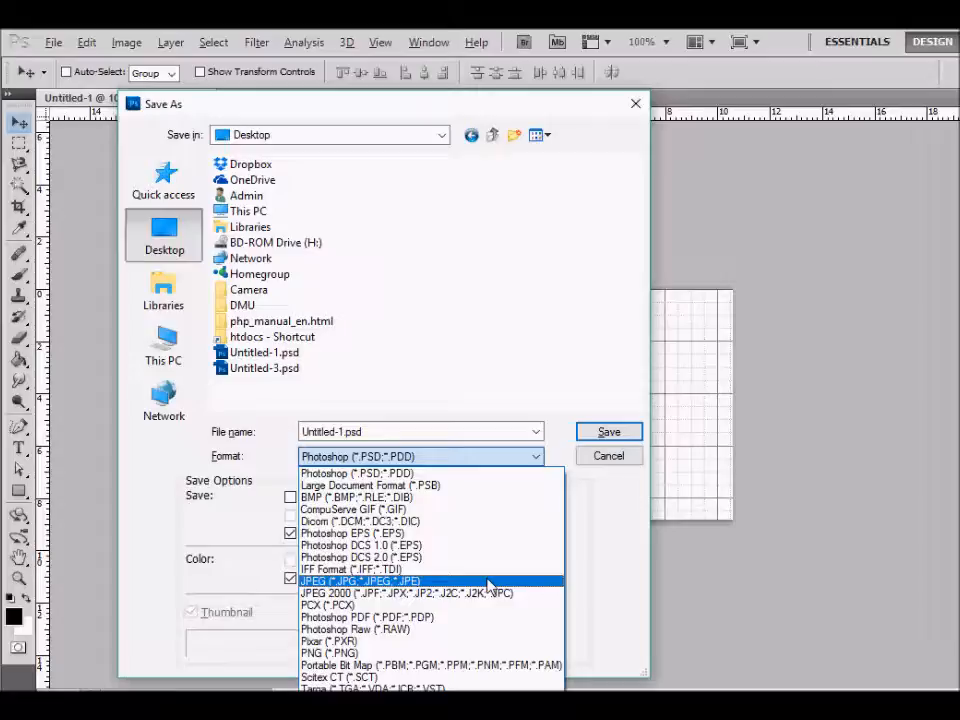
pyautogui.click(600, 502)
# - Cancel the Save As operation and close the untitled document without saving its changes
pyautogui.click(609, 456)
pyautogui.click(206, 97)
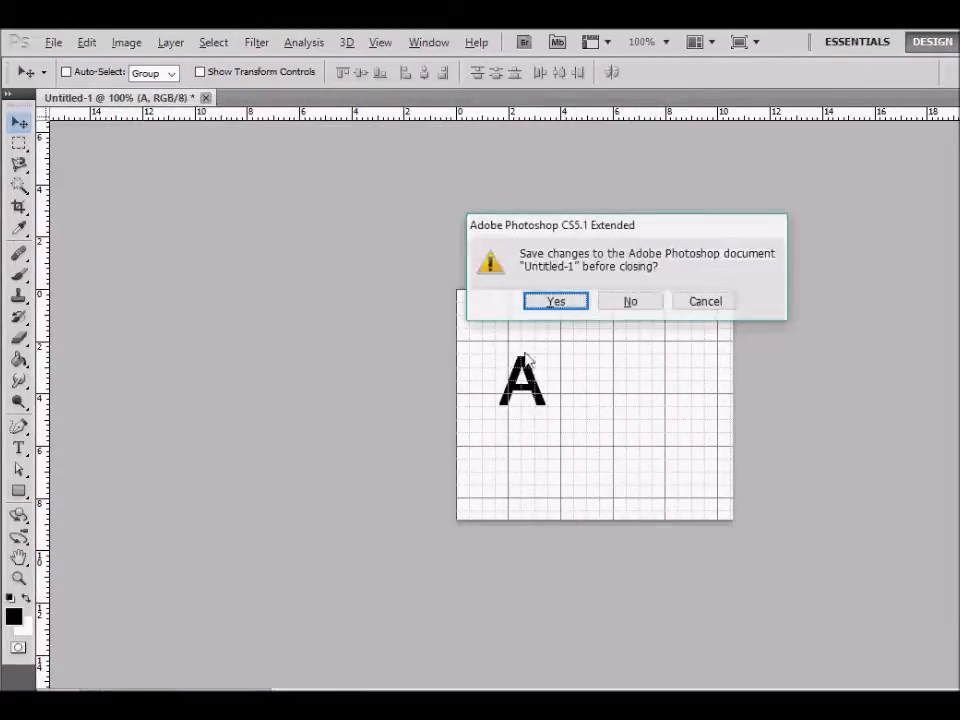
pyautogui.click(630, 301)
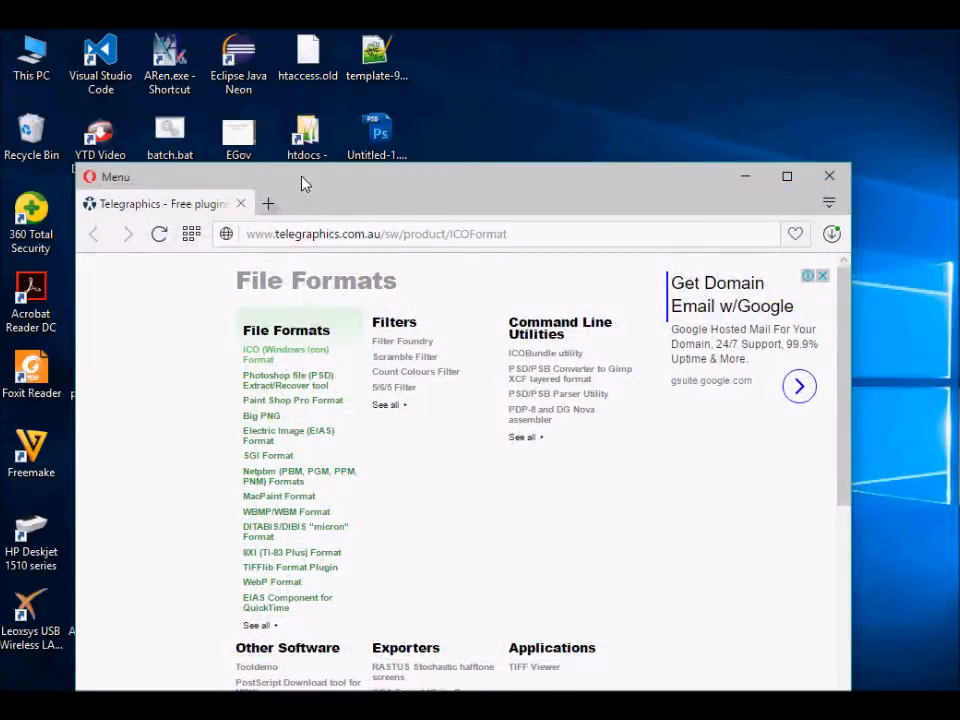
pyautogui.moveTo(300, 180); pyautogui.dragTo(248, 126)
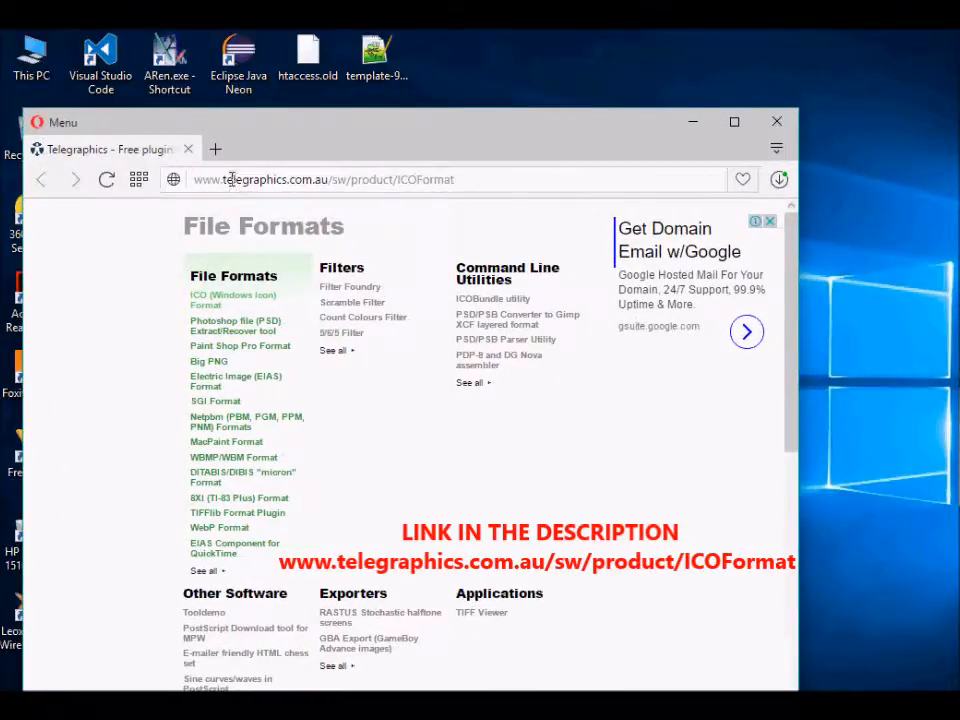
pyautogui.moveTo(194, 179); pyautogui.dragTo(304, 173)
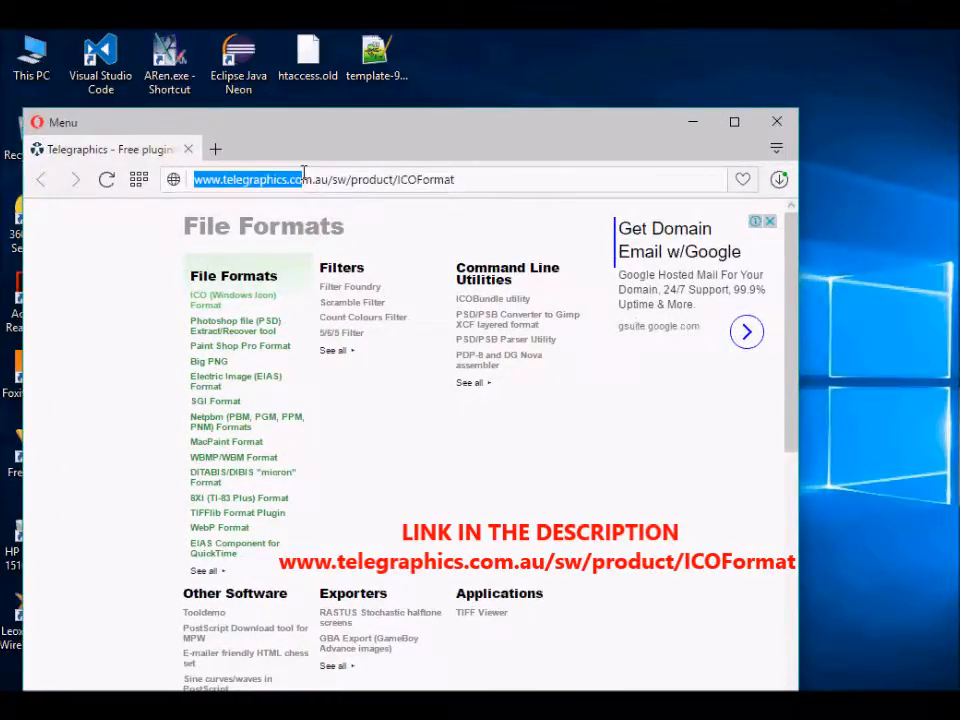
pyautogui.moveTo(307, 172); pyautogui.dragTo(456, 195)
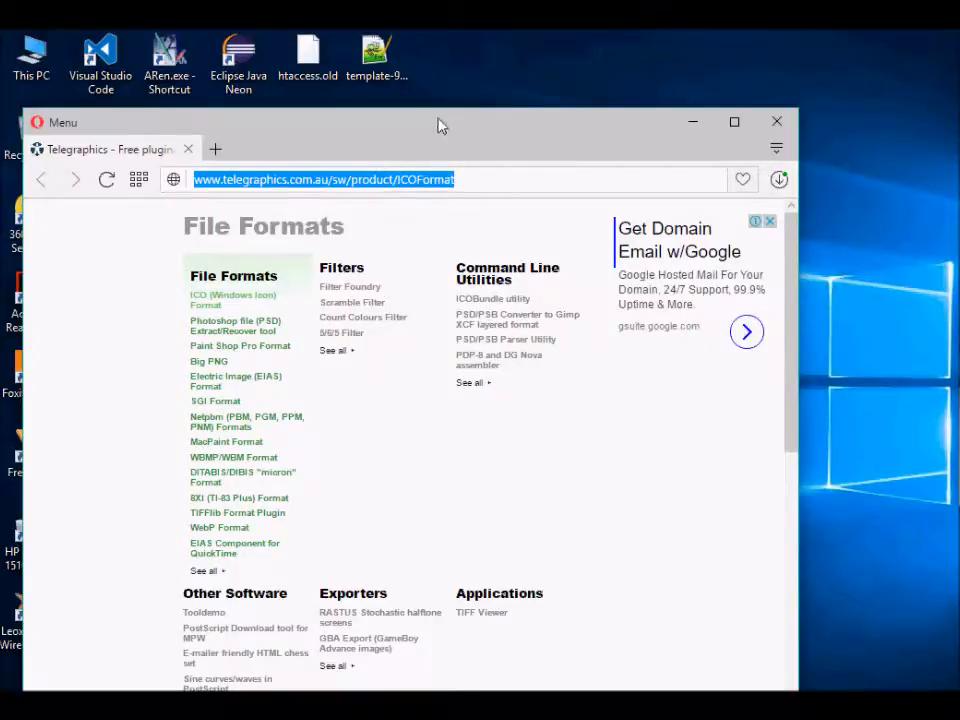
pyautogui.click(228, 303)
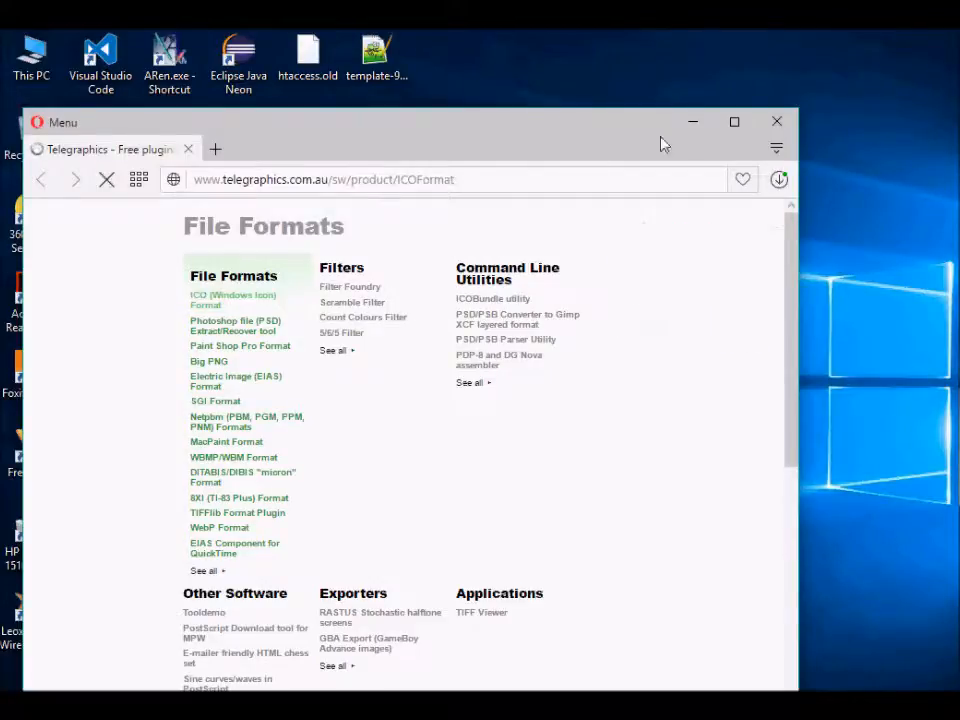
# - Maximize the browser and examine the ICO Format plugin's Mac and Windows download options
pyautogui.click(735, 122)
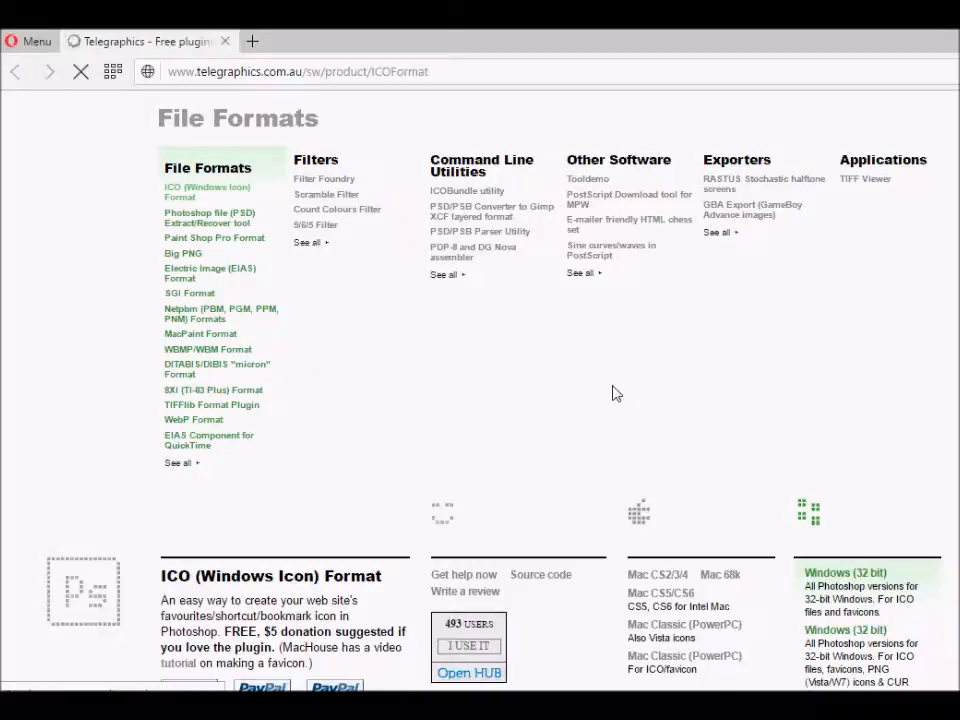
pyautogui.scroll(-2, 616, 394)
pyautogui.scroll(2, 616, 394)
pyautogui.scroll(-1, 616, 394)
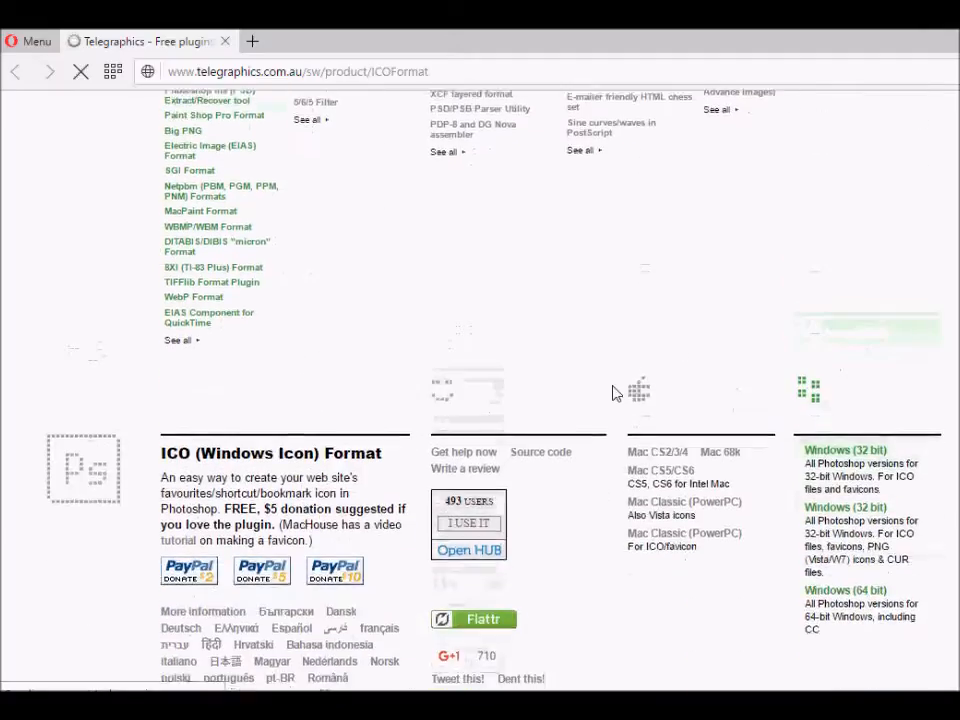
pyautogui.scroll(-2, 616, 394)
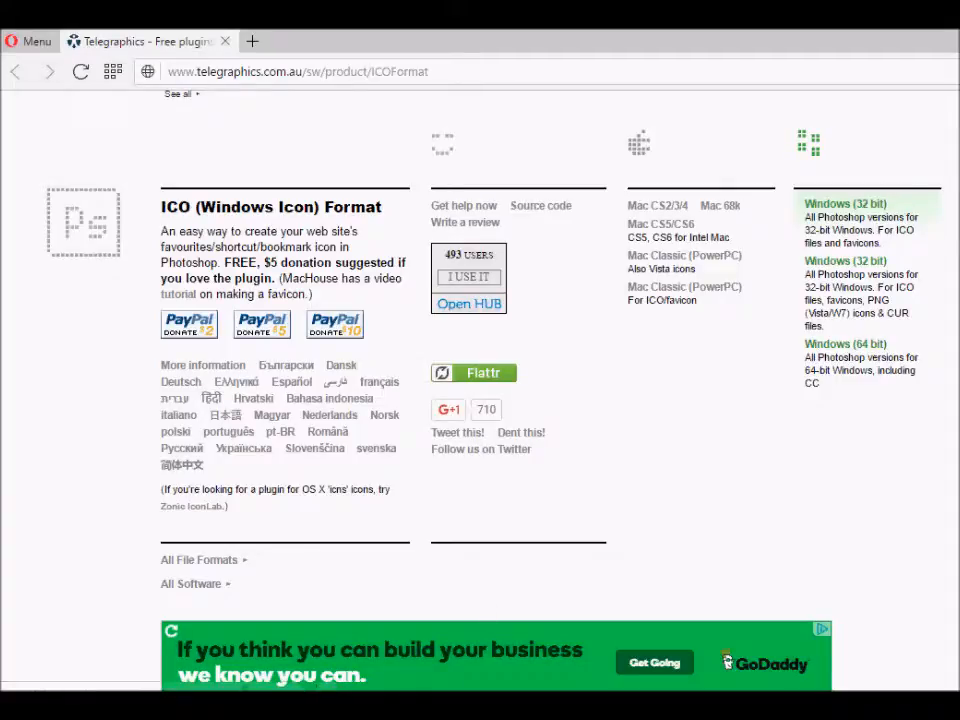
# - Switch to File Explorer and open the Photoshop ICOFormat-2.1f1-win64 folder in Downloads
pyautogui.moveTo(117, 706)
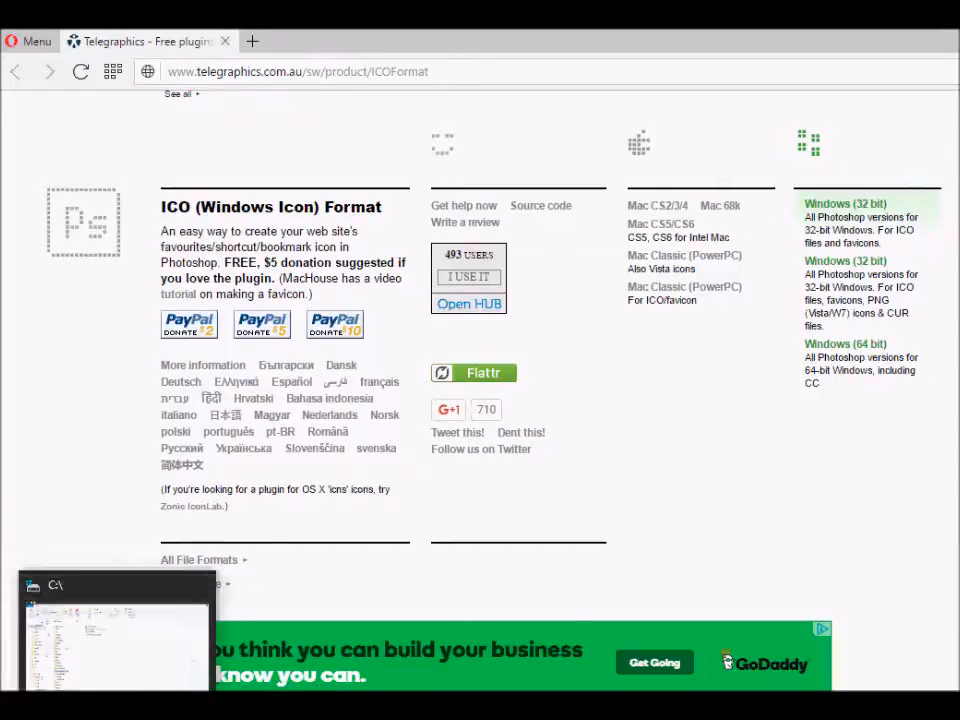
pyautogui.click(128, 681)
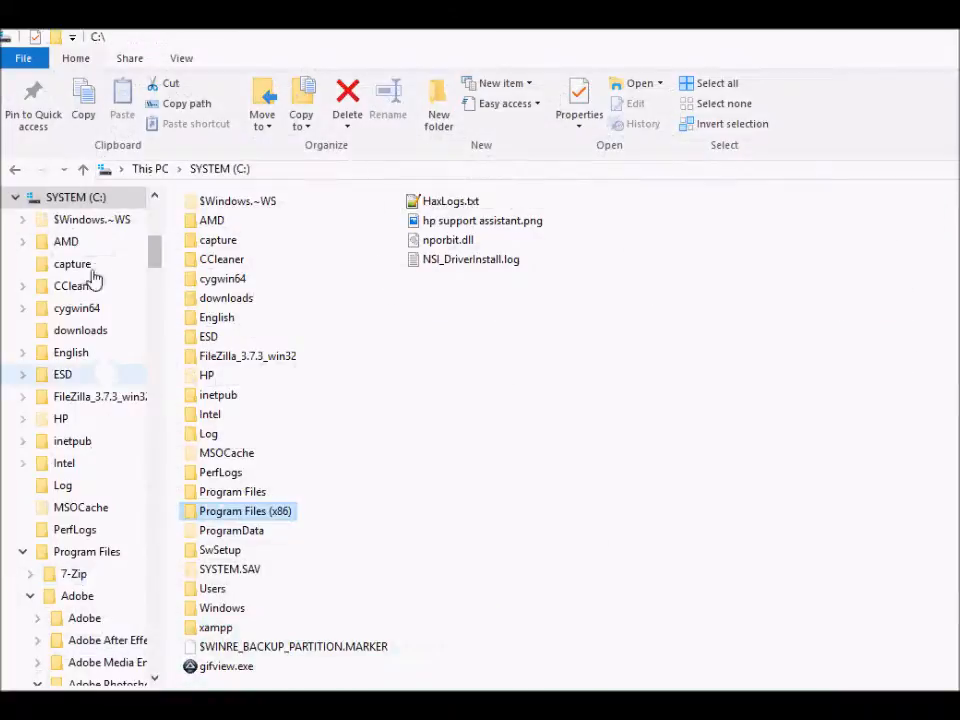
pyautogui.scroll(2, 54, 230)
pyautogui.click(66, 276)
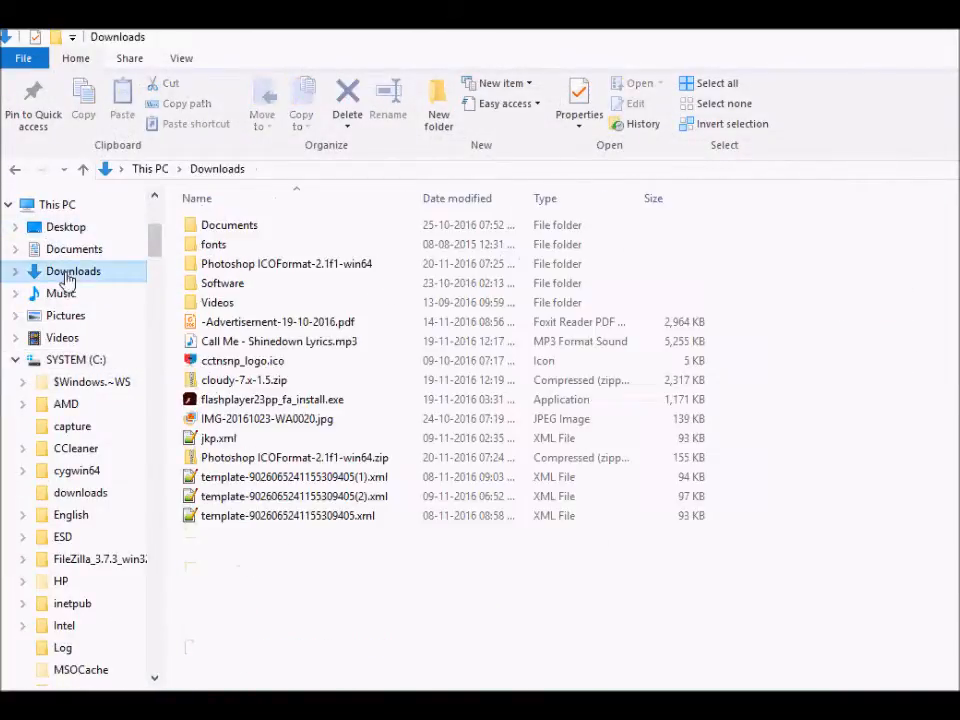
pyautogui.click(266, 279)
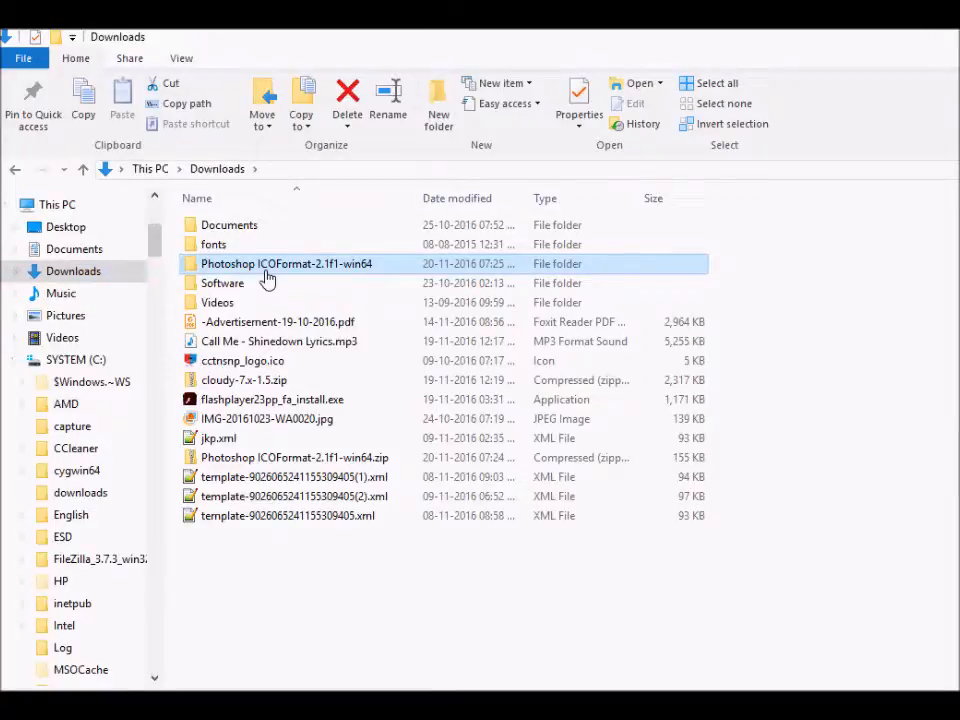
pyautogui.doubleClick(266, 279)
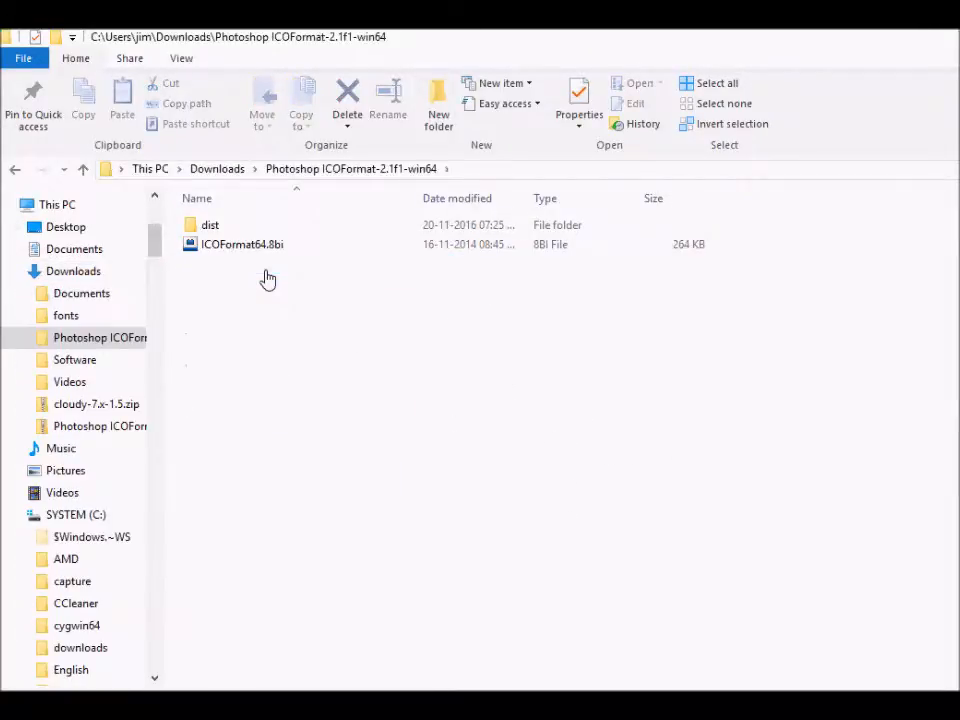
# - Copy the plugin file ICOFormat64.8bi from the extracted folder
pyautogui.click(253, 250)
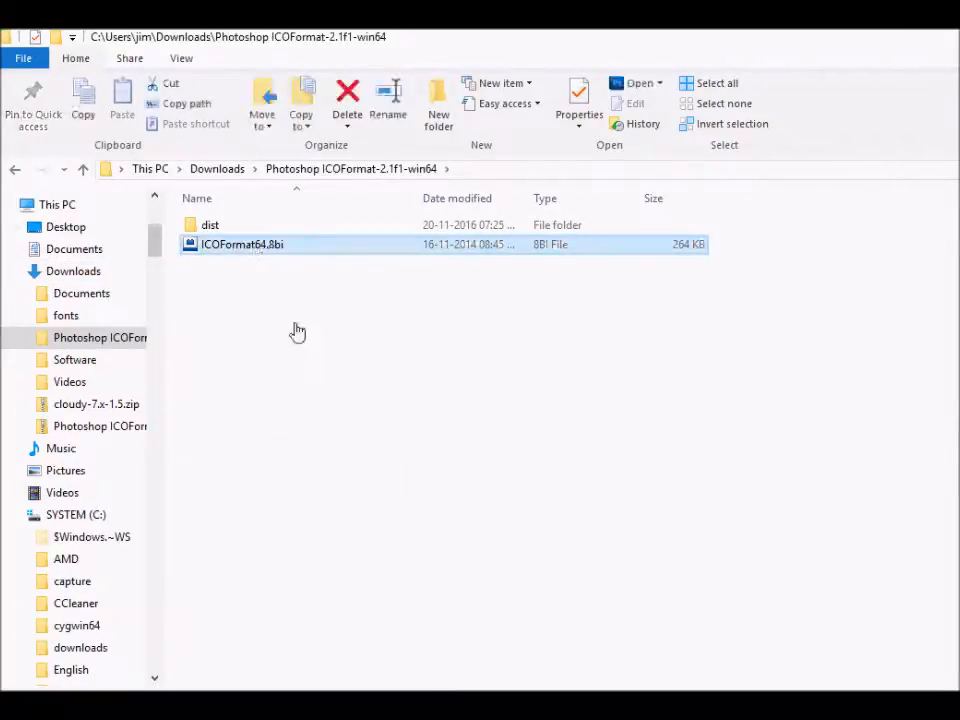
pyautogui.rightClick(266, 256)
pyautogui.click(307, 528)
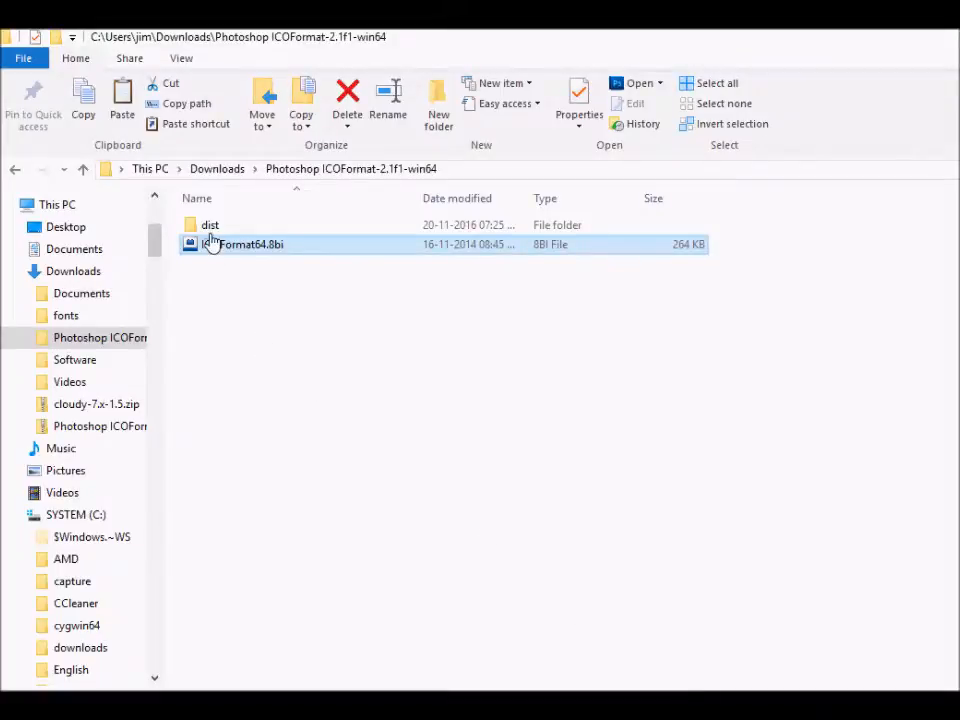
# - Look at README.html in the plugin's dist folder and return to the Photoshop ICOFormat-2.1f1-win64 folder
pyautogui.doubleClick(208, 222)
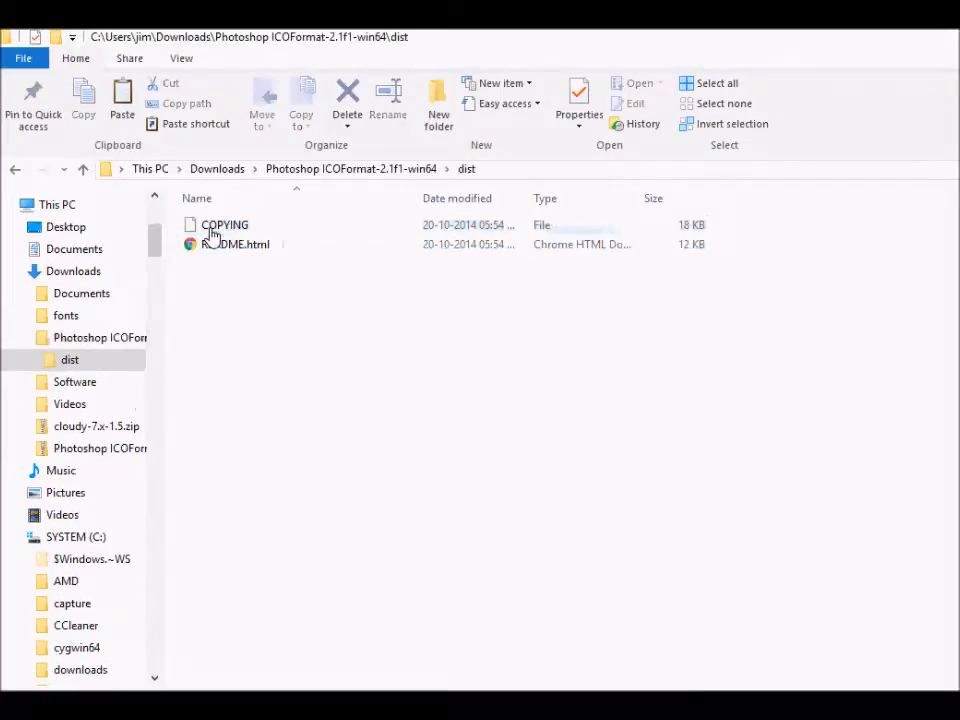
pyautogui.click(210, 246)
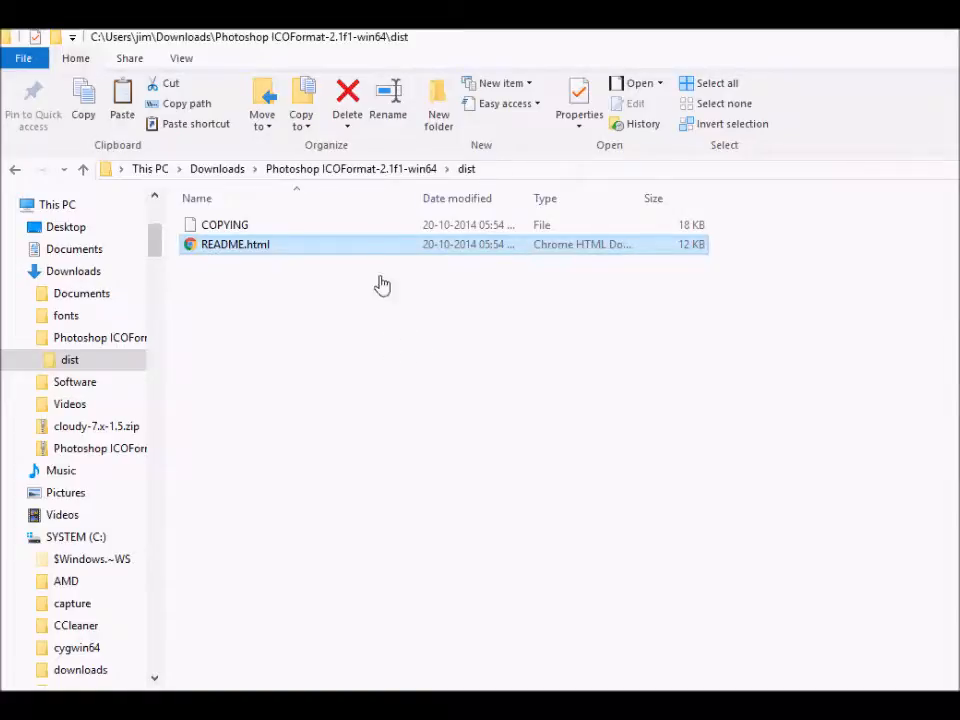
pyautogui.click(335, 171)
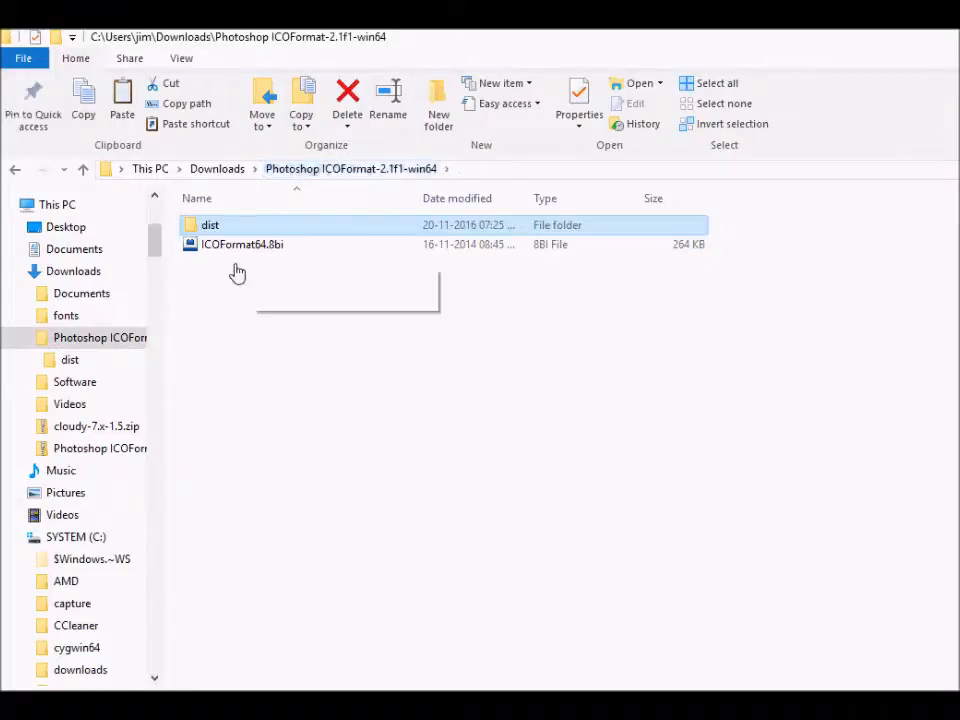
# - Copy the plugin file ICOFormat64.8bi and go to the root of the C: drive
pyautogui.click(236, 253)
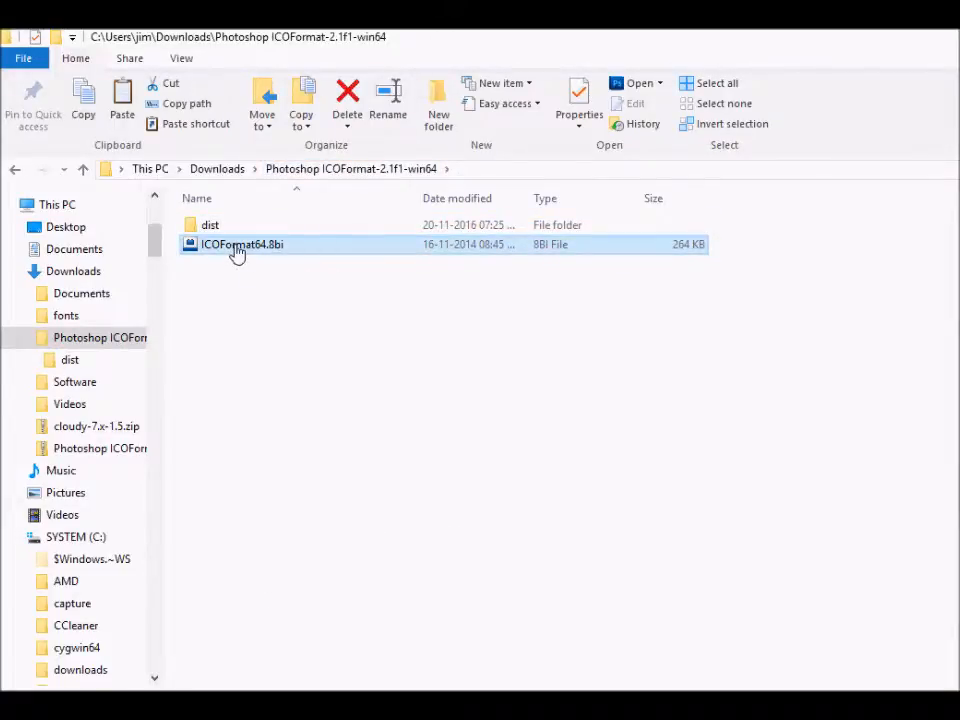
pyautogui.rightClick(237, 253)
pyautogui.click(398, 523)
pyautogui.click(80, 539)
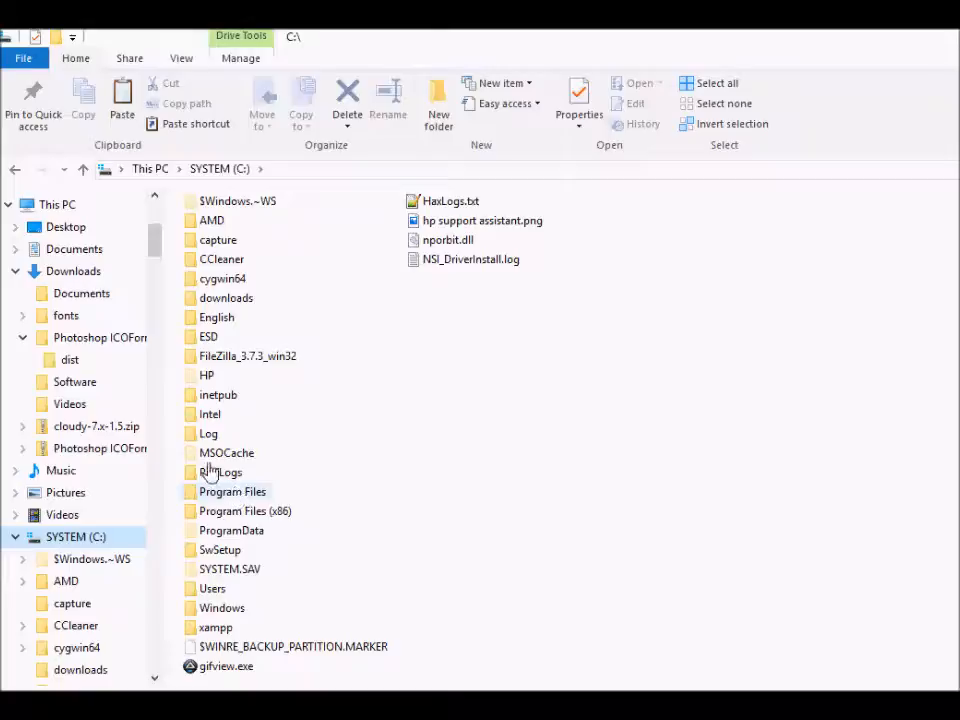
# - Check the Adobe Photoshop CS5.1 (64 Bit) folder under Program Files\Adobe and return to the root of the C: drive
pyautogui.click(256, 494)
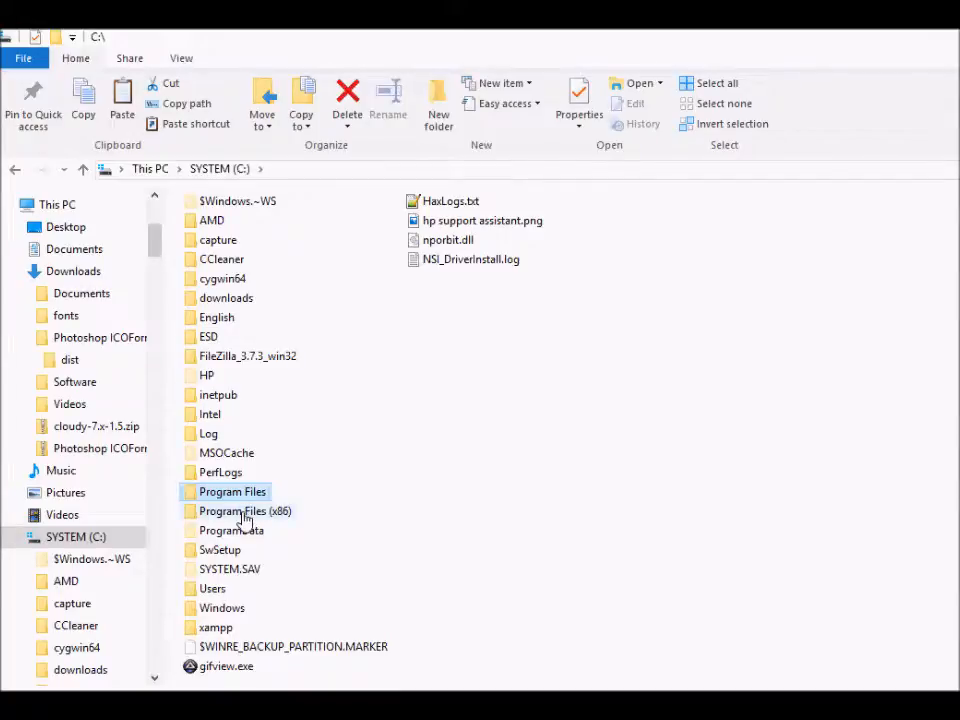
pyautogui.click(268, 514)
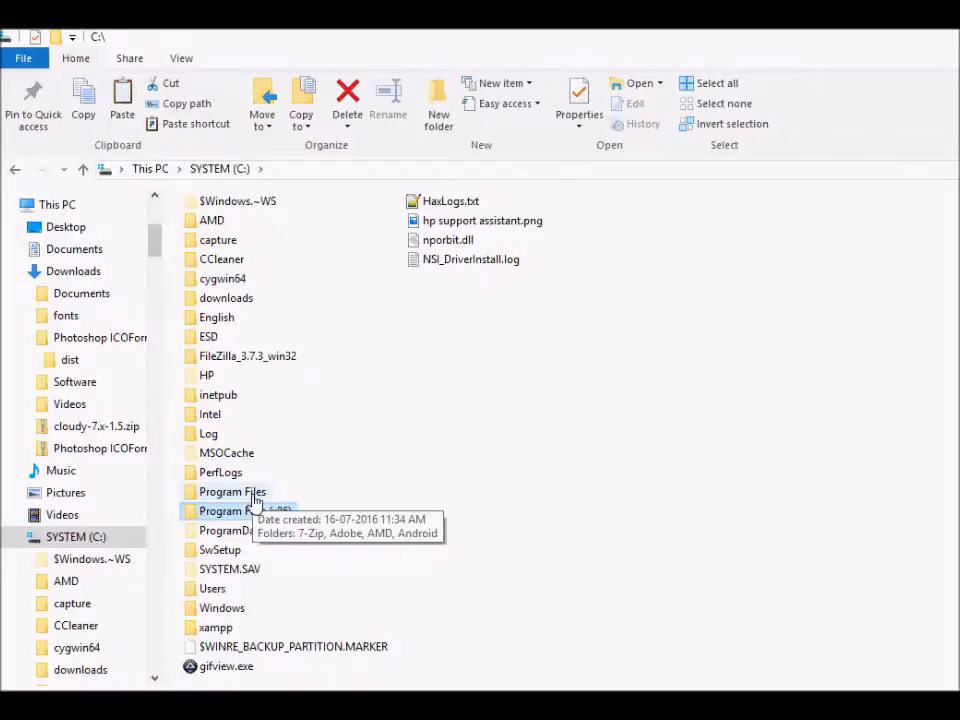
pyautogui.click(254, 494)
pyautogui.doubleClick(254, 496)
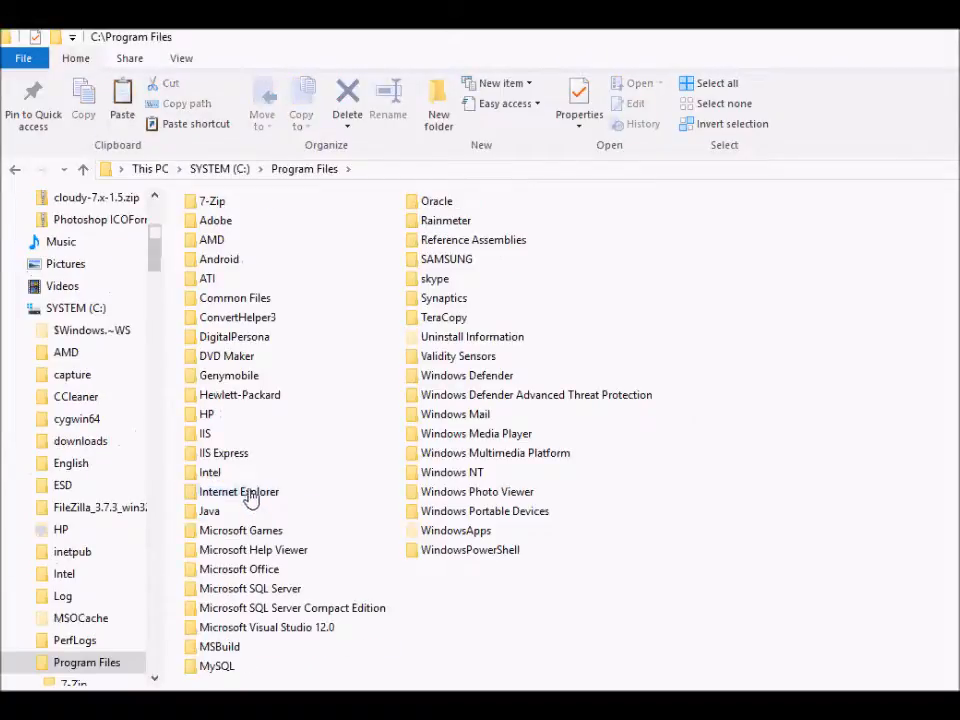
pyautogui.doubleClick(222, 226)
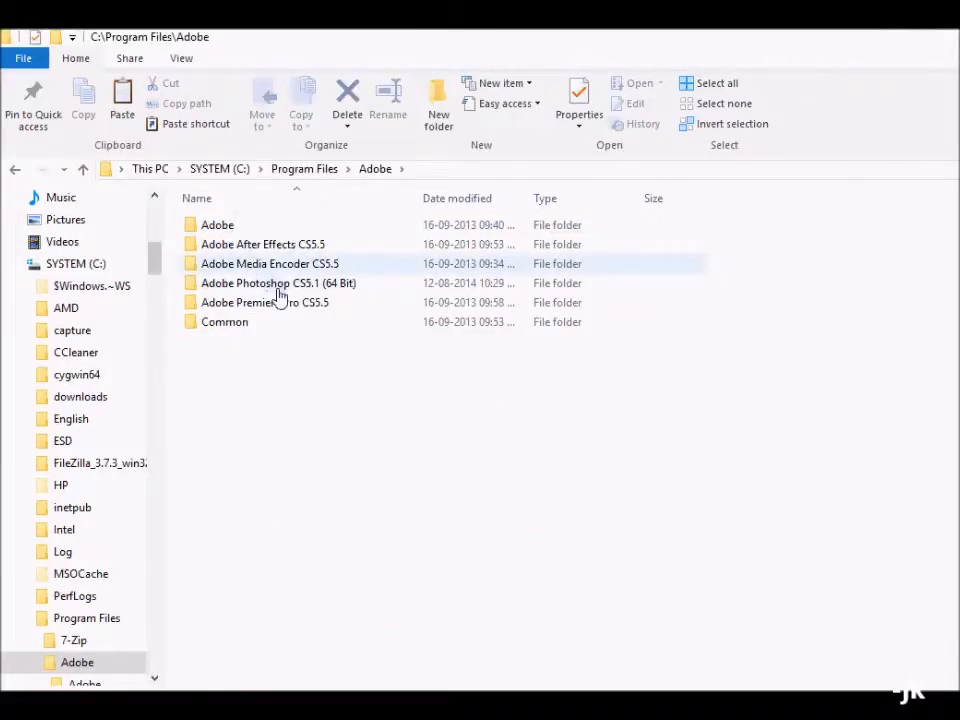
pyautogui.doubleClick(281, 285)
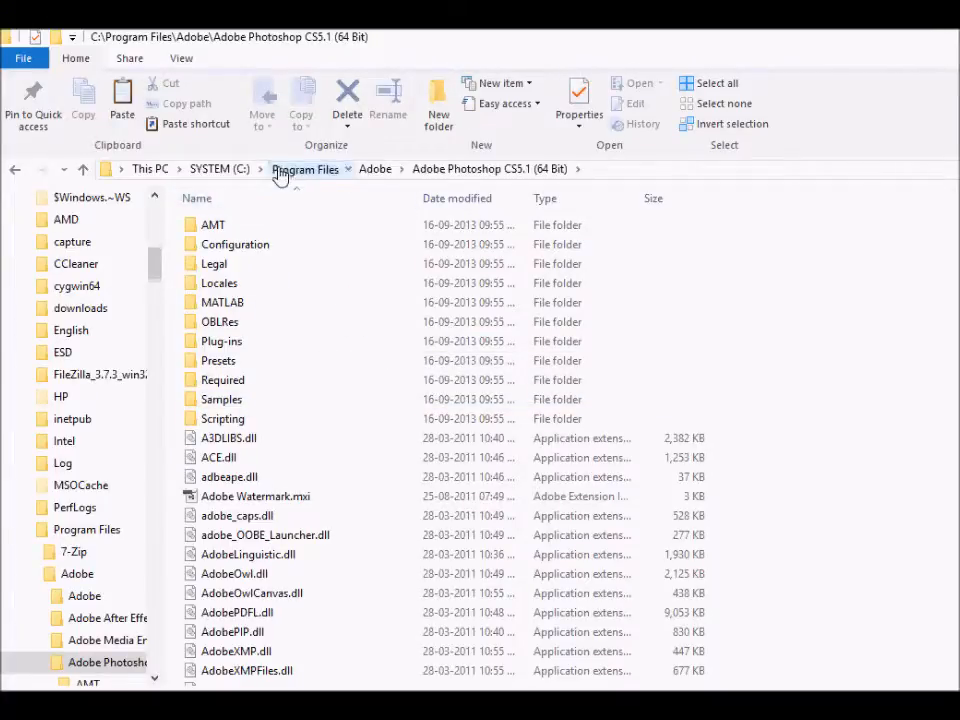
pyautogui.click(280, 172)
pyautogui.click(228, 170)
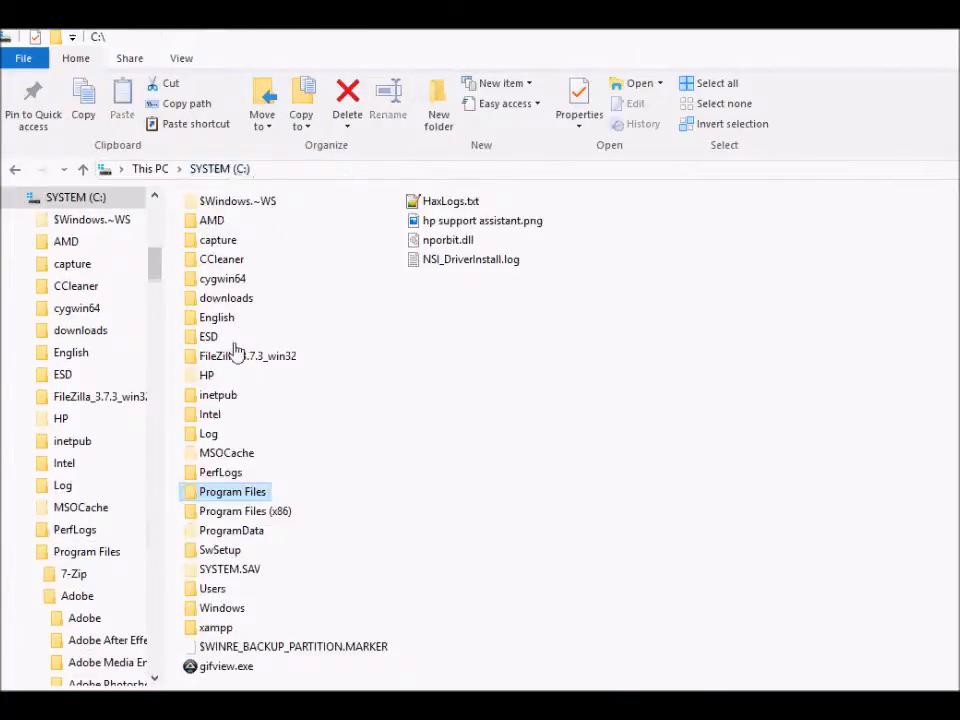
# - Open the folder Program Files\Adobe\Adobe Photoshop CS5.1 (64 Bit)\Plug-ins\File Formats
pyautogui.doubleClick(242, 492)
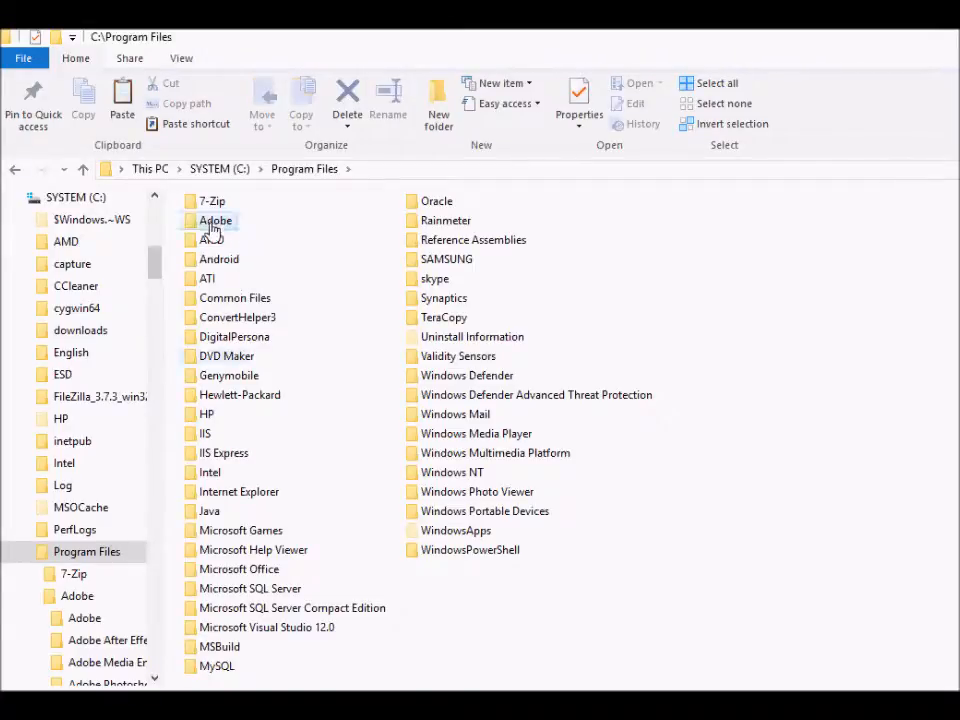
pyautogui.doubleClick(212, 221)
pyautogui.doubleClick(228, 285)
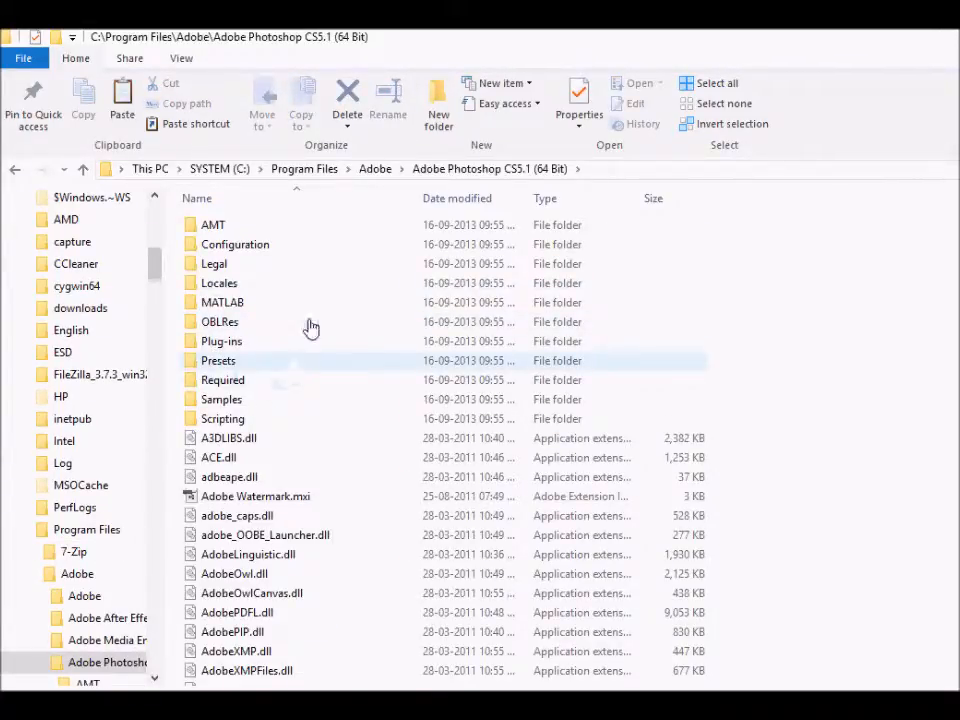
pyautogui.doubleClick(226, 344)
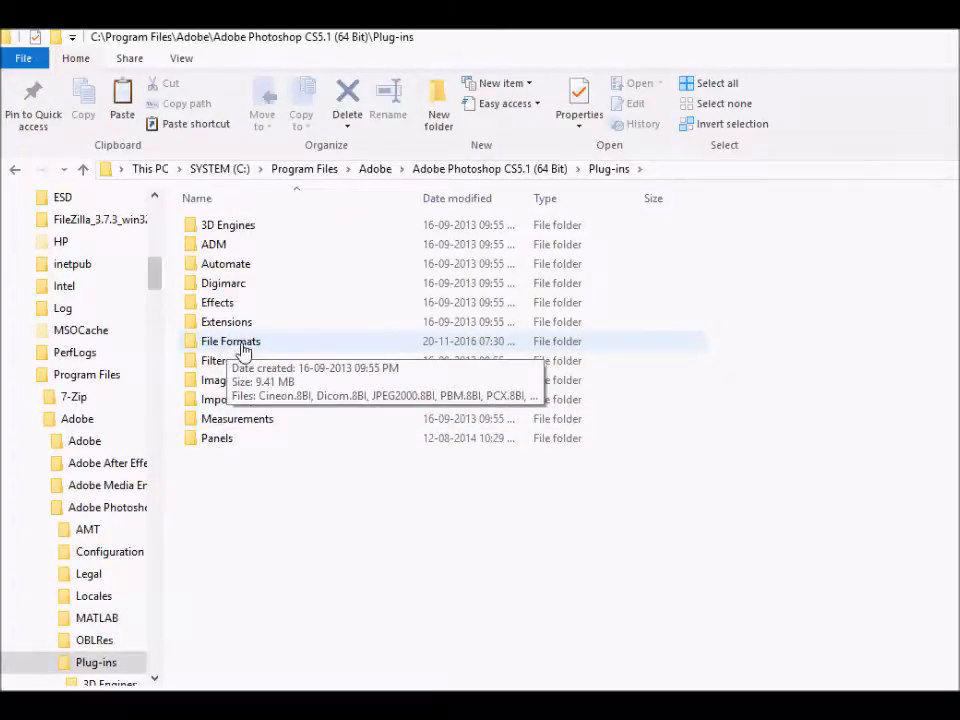
pyautogui.doubleClick(240, 346)
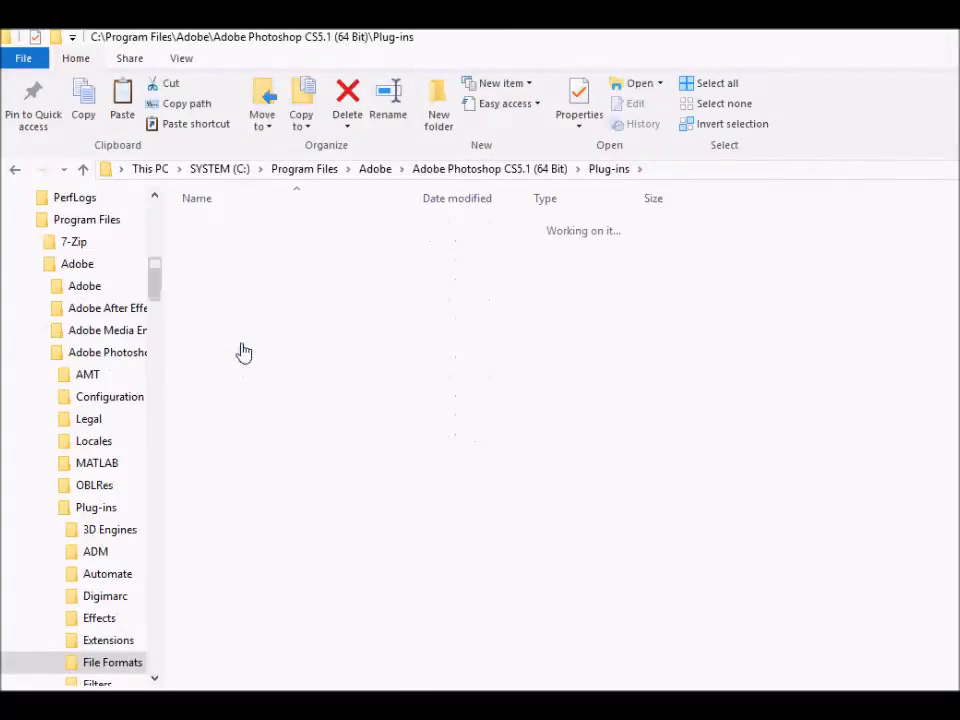
# - Paste the copied ICOFormat64.8bi plugin into Photoshop's File Formats folder
pyautogui.rightClick(202, 445)
pyautogui.click(246, 589)
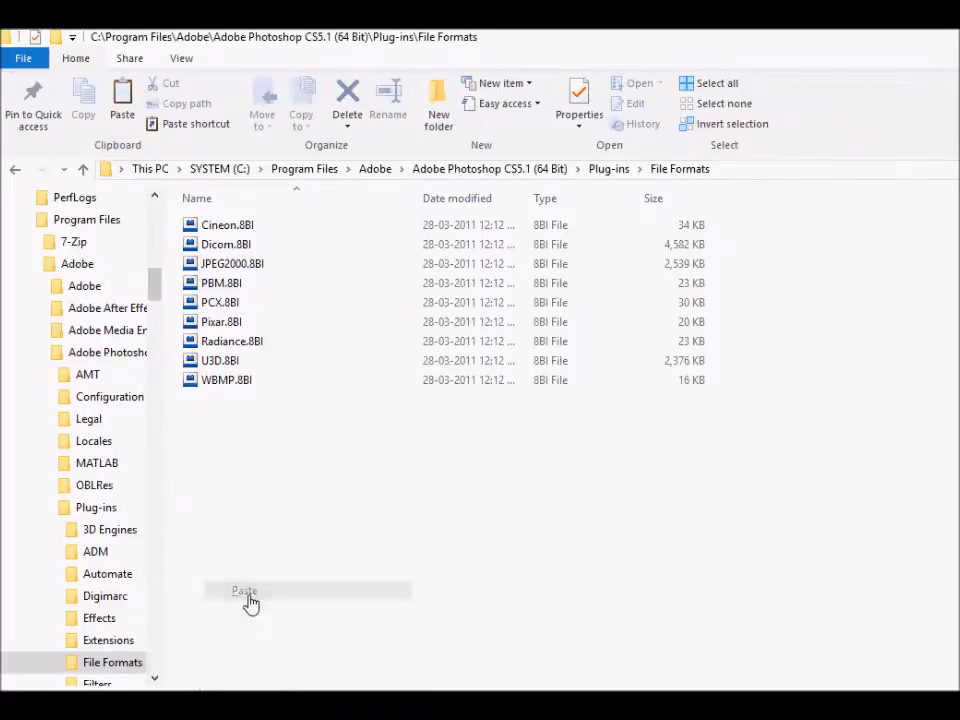
pyautogui.moveTo(588, 144); pyautogui.dragTo(386, 340)
pyautogui.click(389, 452)
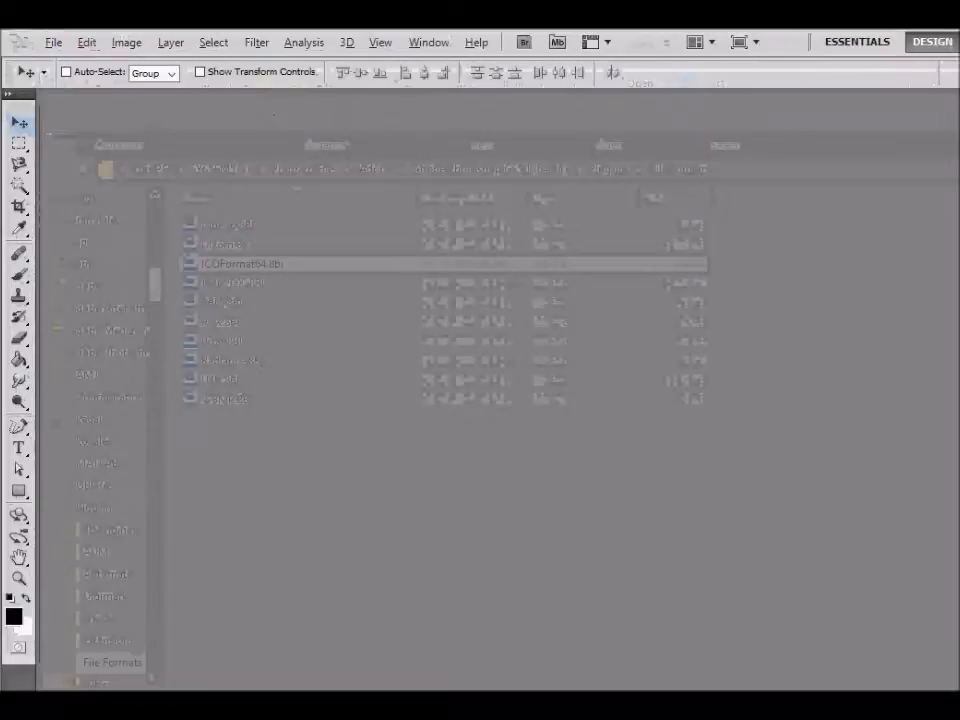
# - Switch to Photoshop, close and restart it so the plugin loads, and enlarge its window over the desktop
pyautogui.moveTo(790, 52); pyautogui.dragTo(276, 146)
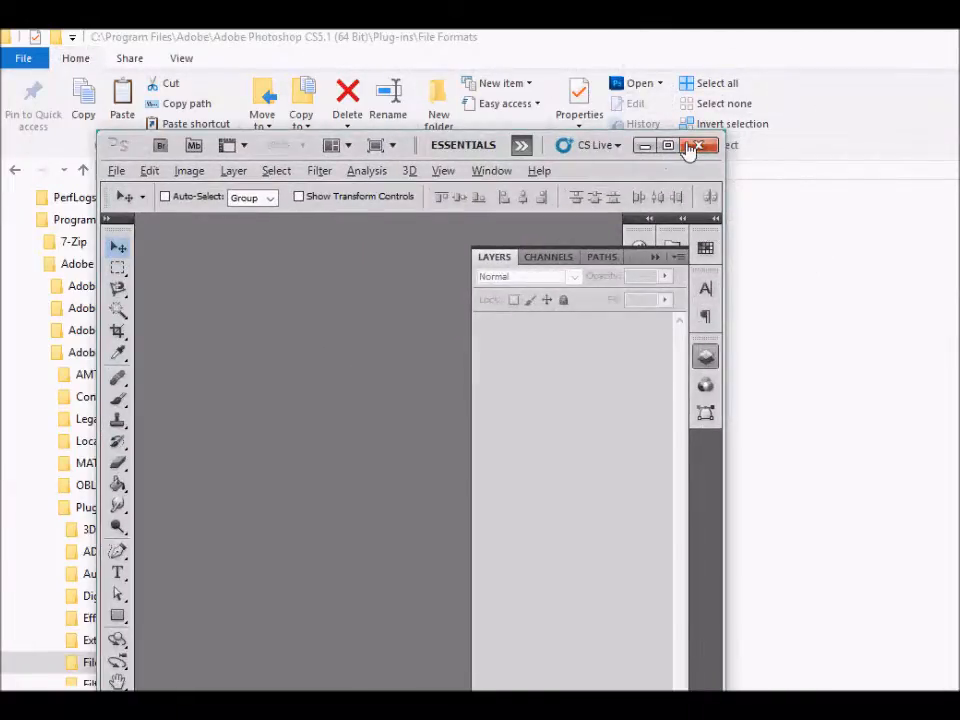
pyautogui.click(690, 147)
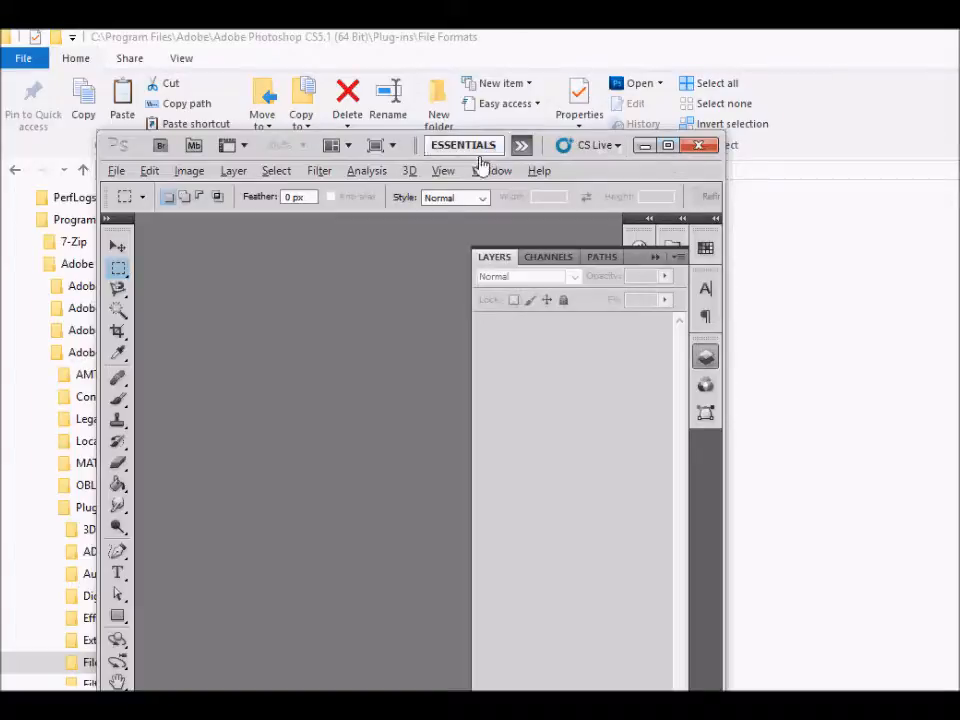
pyautogui.moveTo(402, 145); pyautogui.dragTo(310, 49)
pyautogui.moveTo(636, 377); pyautogui.dragTo(921, 429)
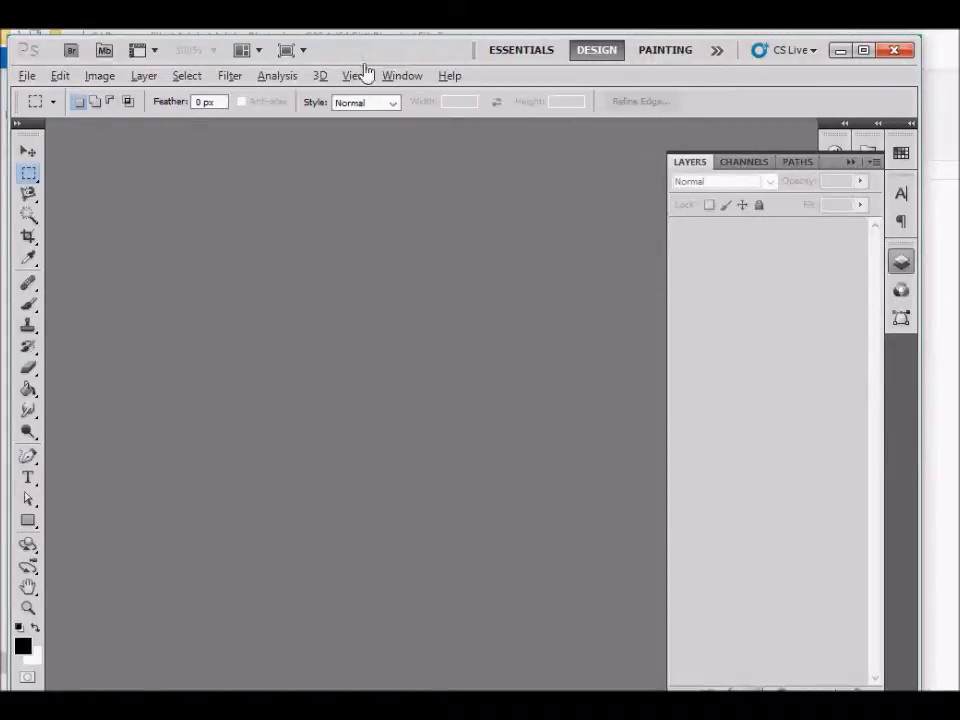
# - Check the About Plug-In information for ICO Windows Icon/Favicon and close it
pyautogui.click(450, 76)
pyautogui.moveTo(677, 150)
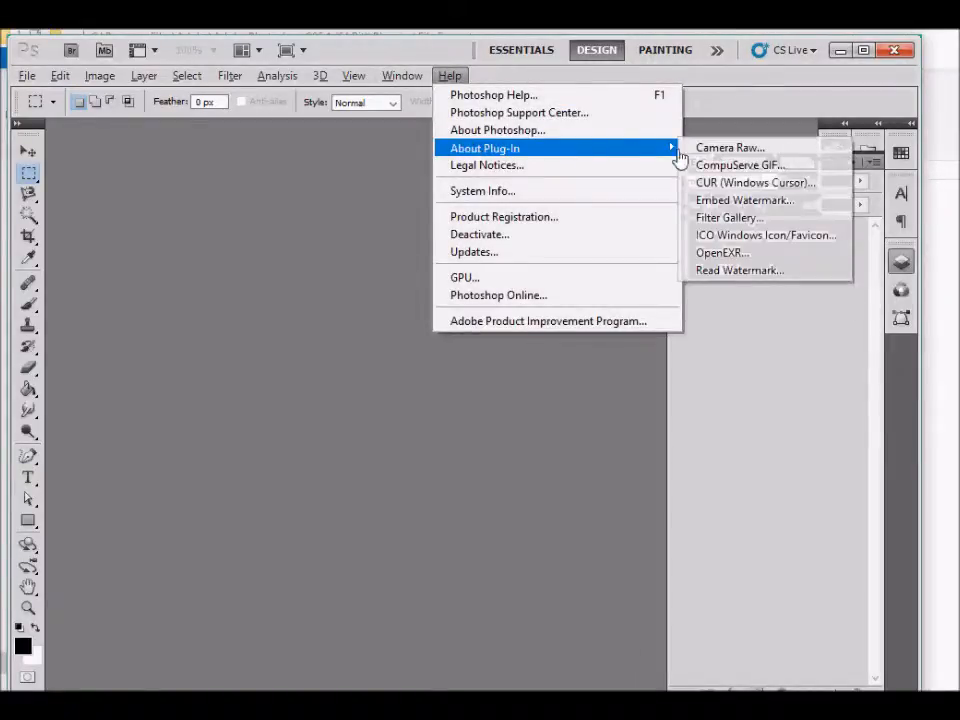
pyautogui.click(788, 242)
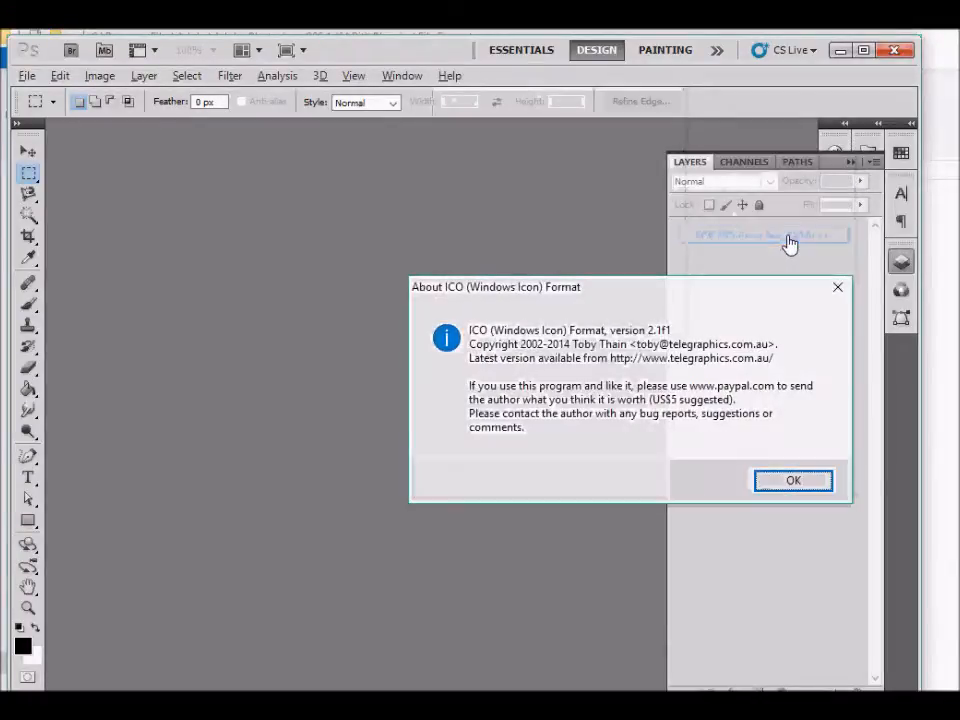
pyautogui.click(836, 288)
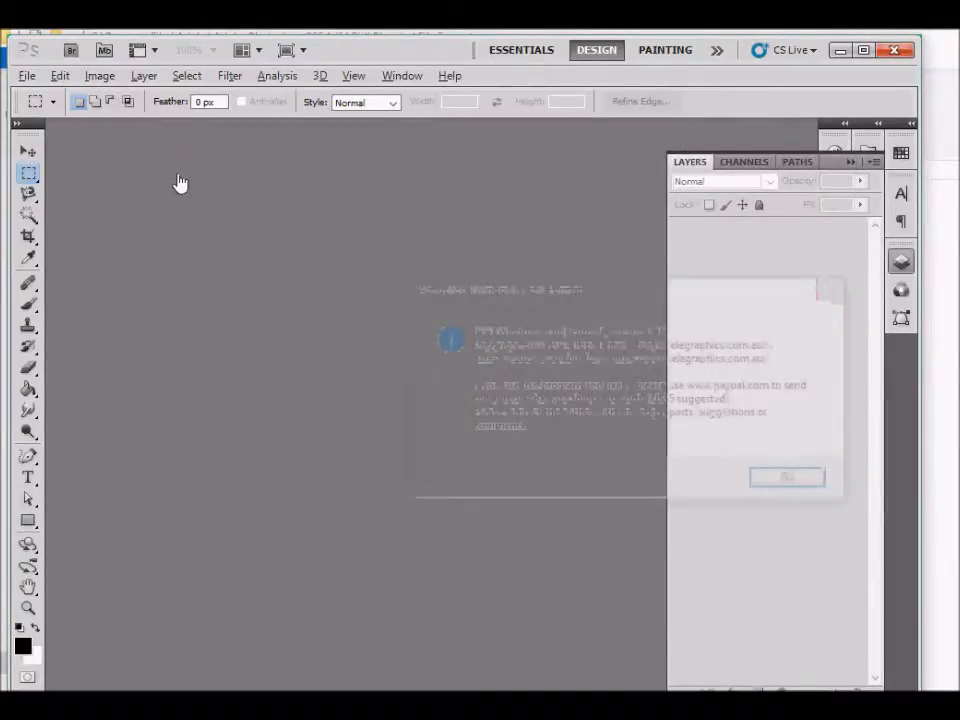
# - Create a new document from the Web preset with the Medium Rectangle, 300 x 250 size
pyautogui.click(29, 78)
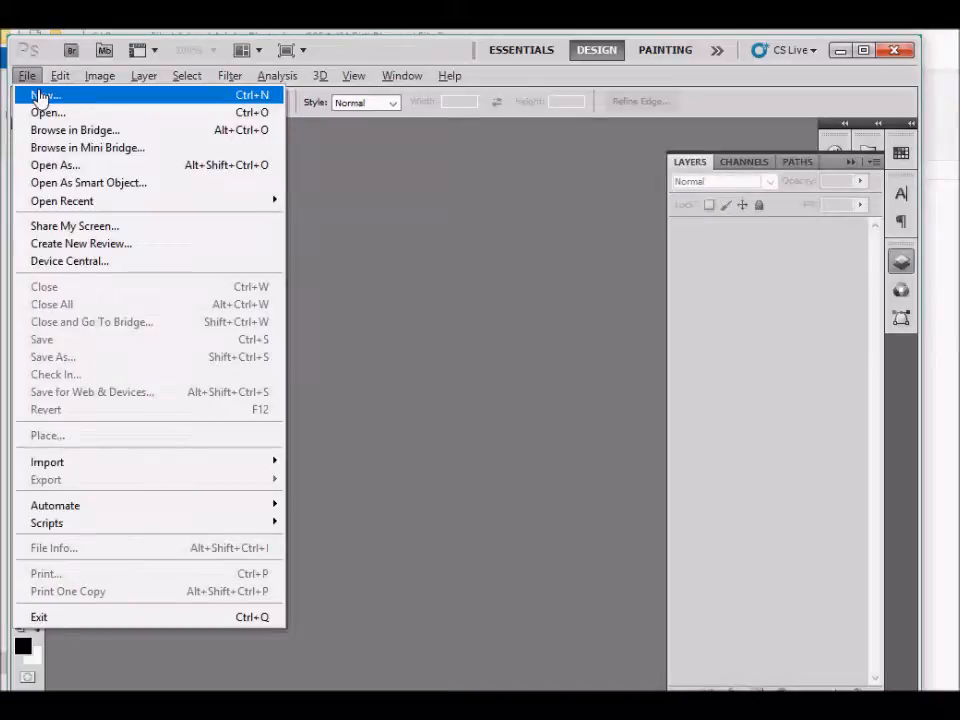
pyautogui.click(43, 97)
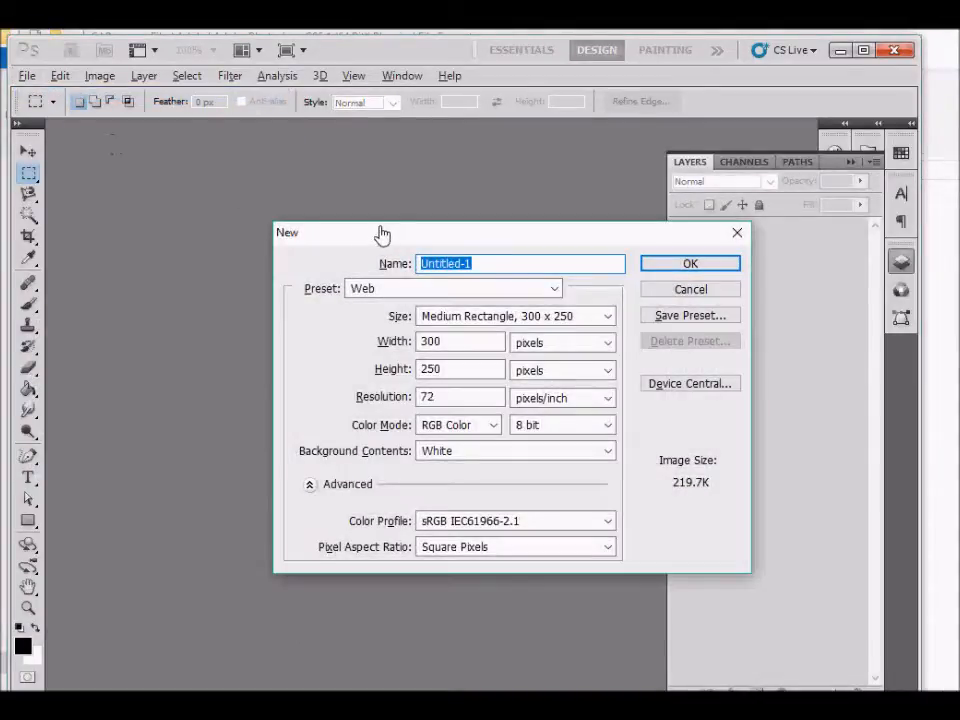
pyautogui.moveTo(381, 233); pyautogui.dragTo(245, 168)
pyautogui.click(364, 222)
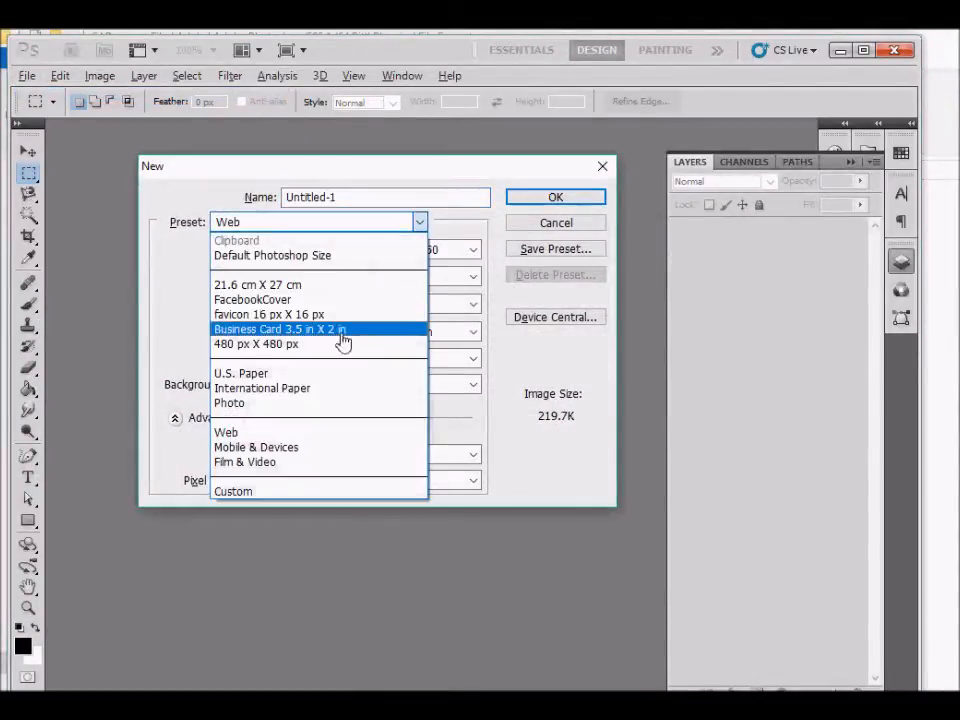
pyautogui.click(328, 437)
pyautogui.click(377, 256)
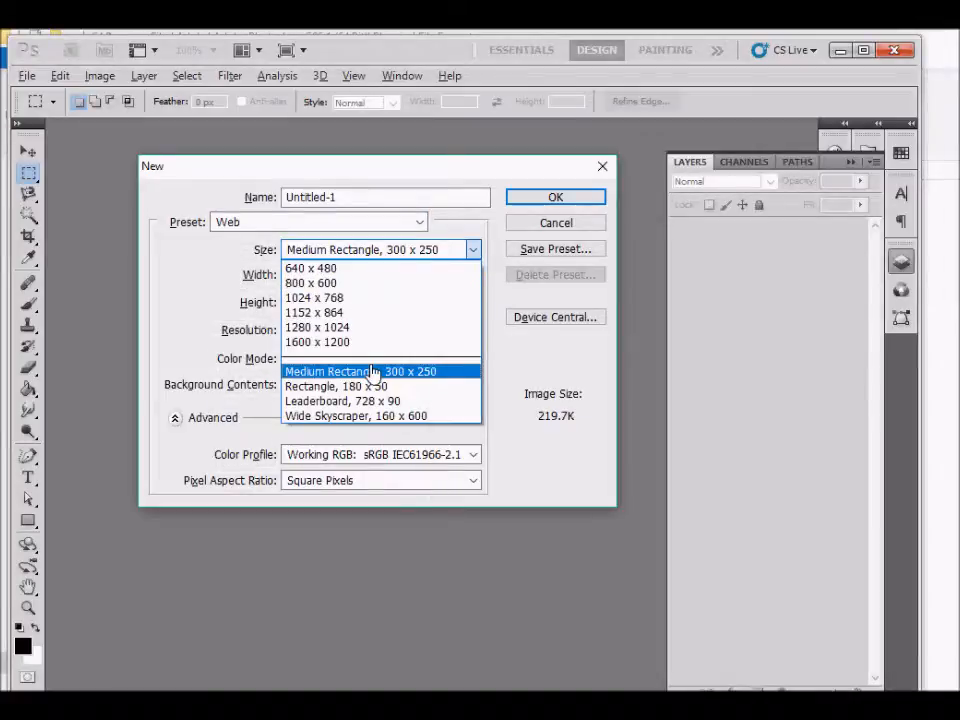
pyautogui.click(420, 374)
pyautogui.click(545, 200)
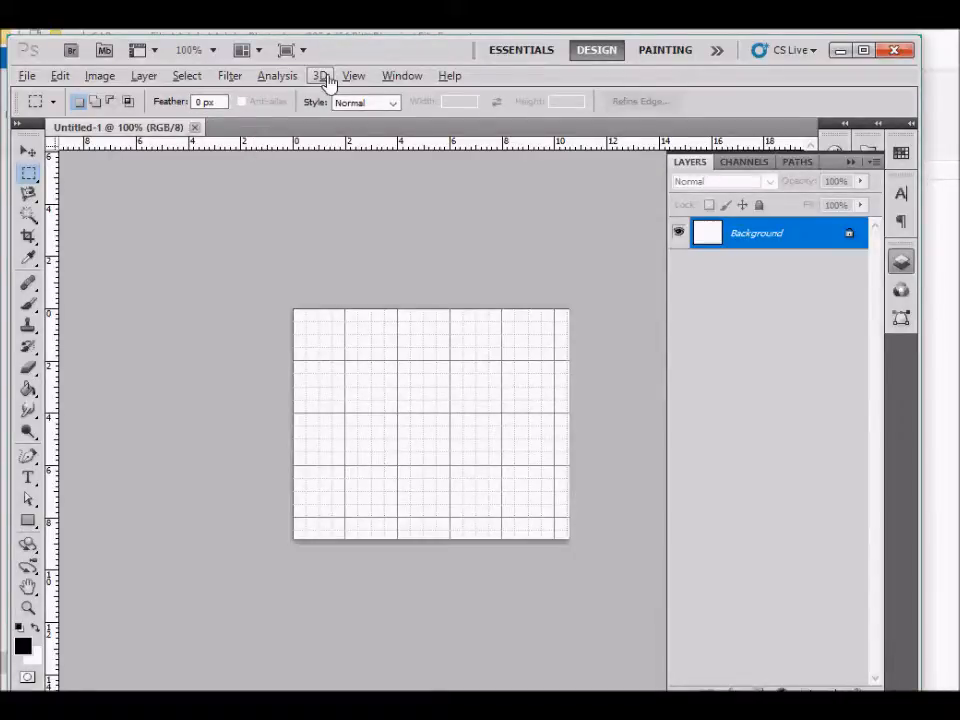
# - Resize the image to a width and height of 64 pixels each
pyautogui.click(102, 78)
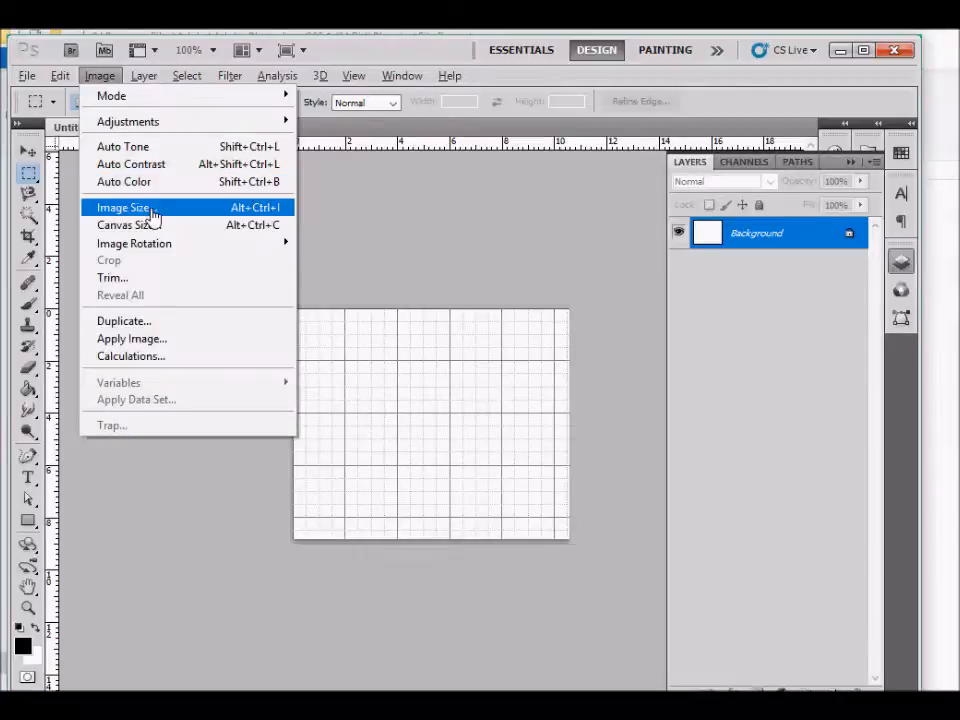
pyautogui.click(148, 208)
pyautogui.moveTo(891, 262); pyautogui.dragTo(294, 227)
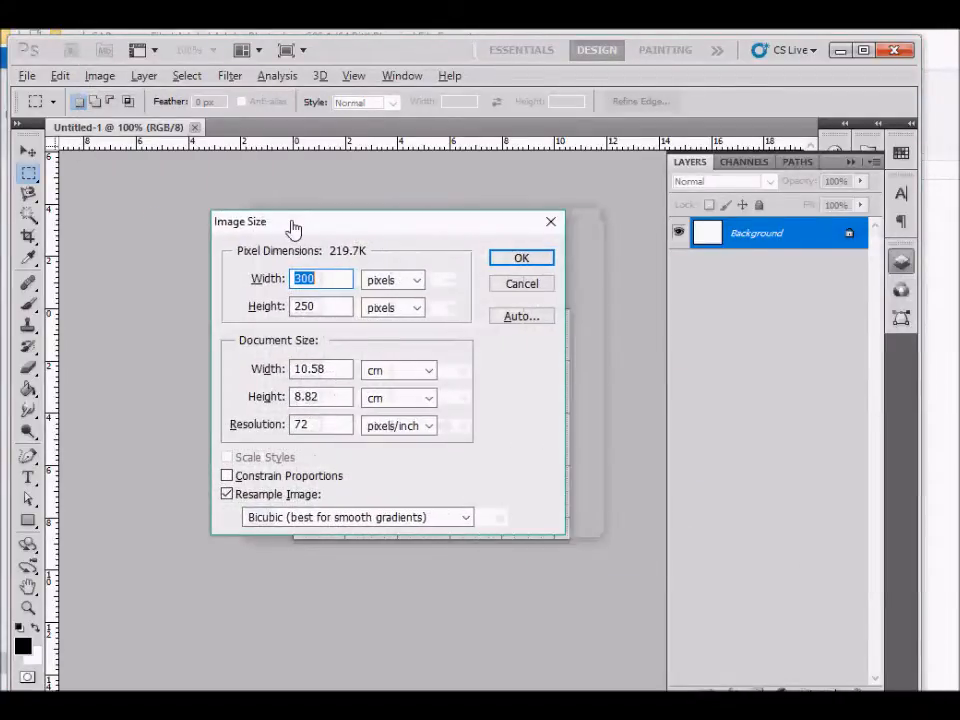
pyautogui.write('64')
pyautogui.press('Tab')
pyautogui.press('Tab')
pyautogui.write('6')
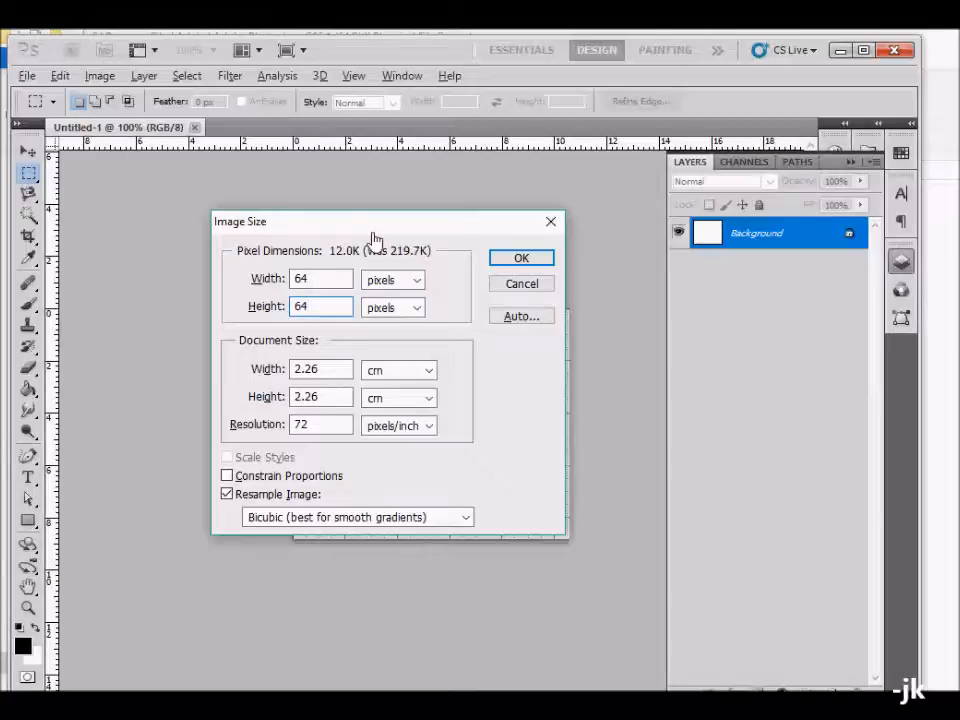
pyautogui.write('4')
pyautogui.click(519, 260)
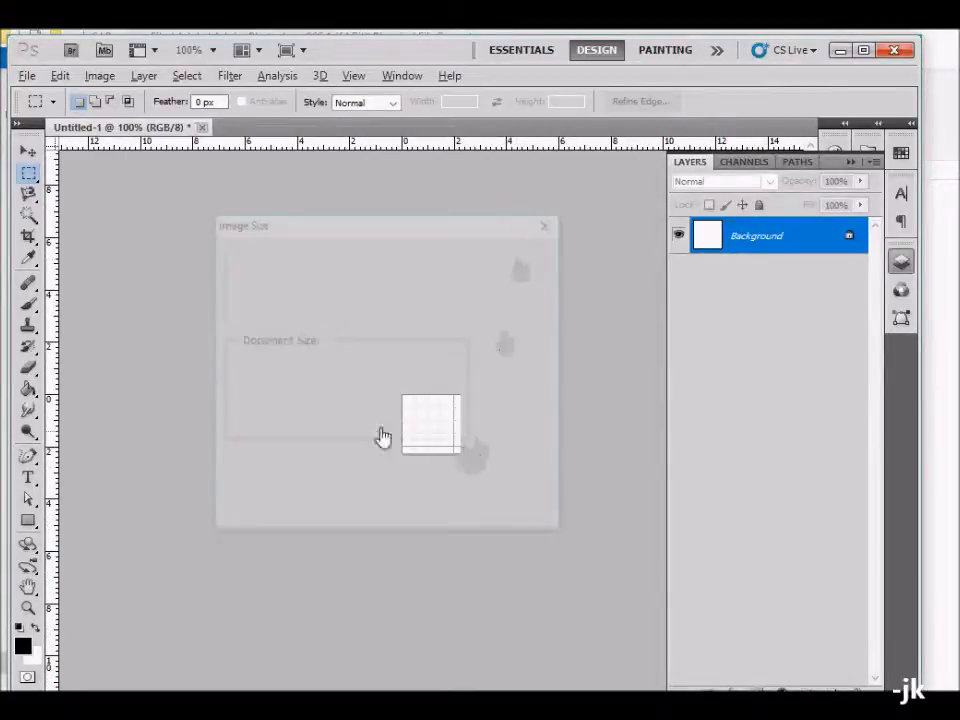
# - Add the horizontal text "ABC" to the canvas and set its font size to 30 pt
pyautogui.scroll(10, 456, 438)
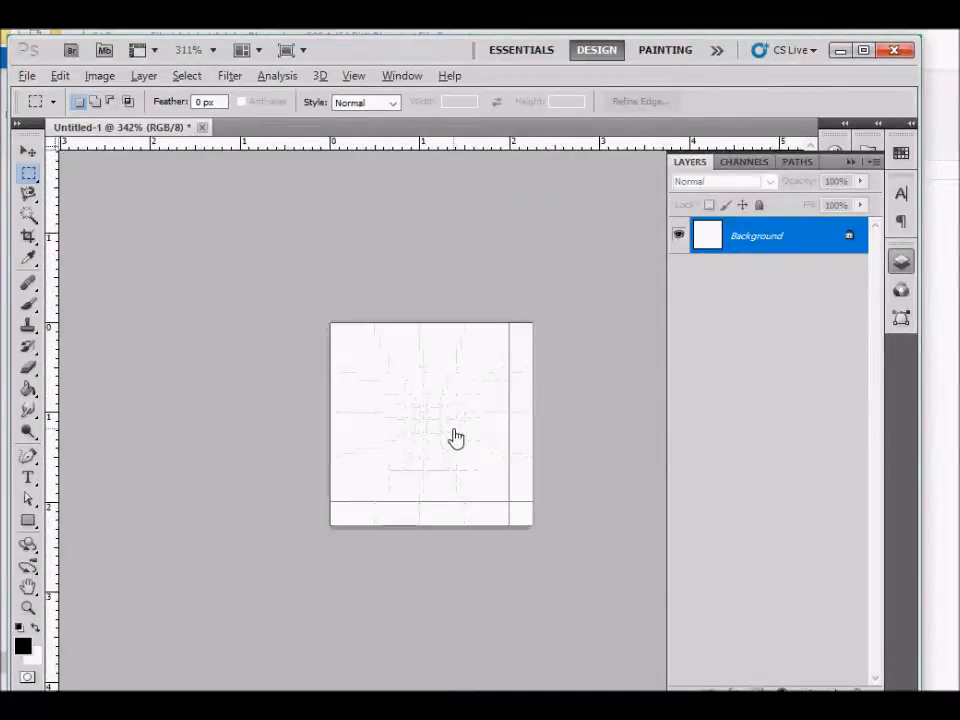
pyautogui.click(28, 478)
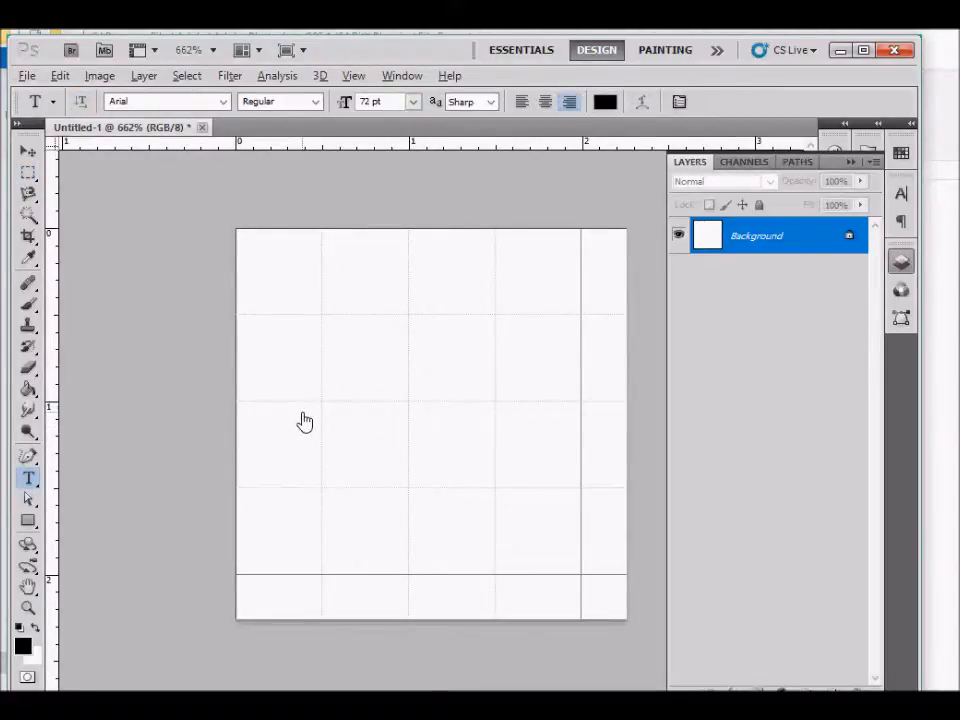
pyautogui.click(303, 419)
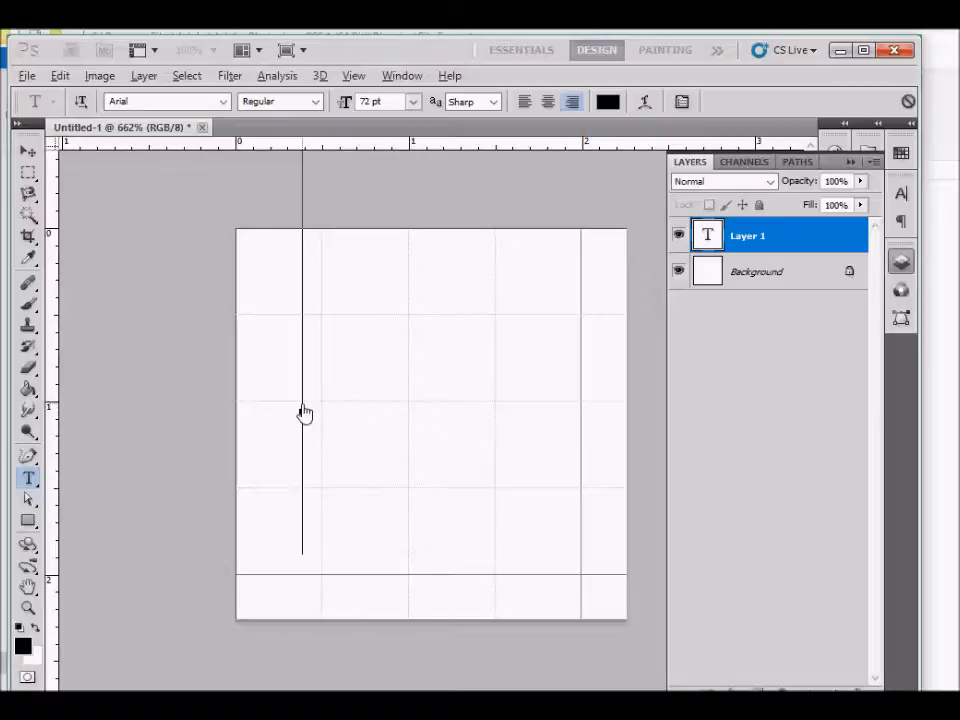
pyautogui.write('ABC')
pyautogui.hotkey('ctrl', 'a')
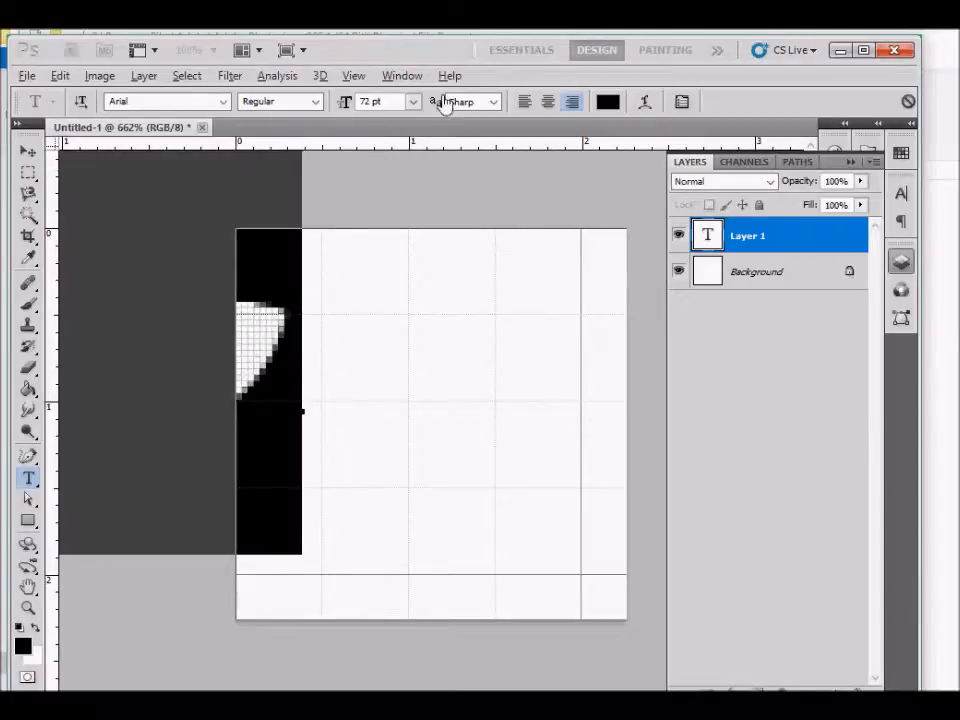
pyautogui.click(414, 102)
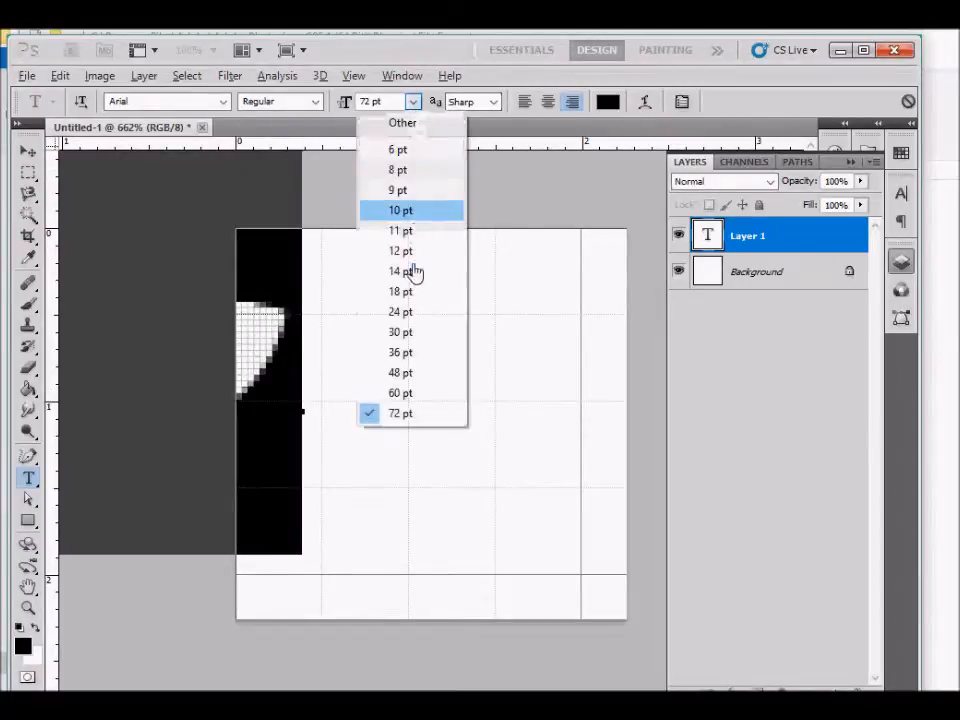
pyautogui.click(409, 333)
# - Move the ABC text fully onto the canvas, centre it vertically and horizontally on the Background layer, and deselect both layers
pyautogui.click(30, 152)
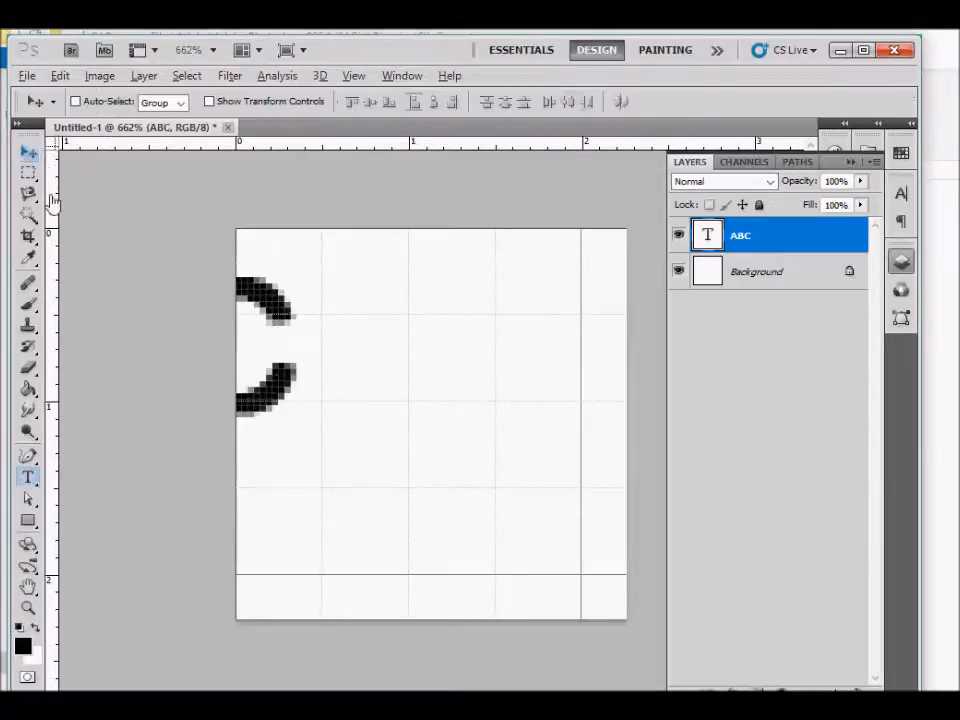
pyautogui.moveTo(268, 326); pyautogui.dragTo(586, 398)
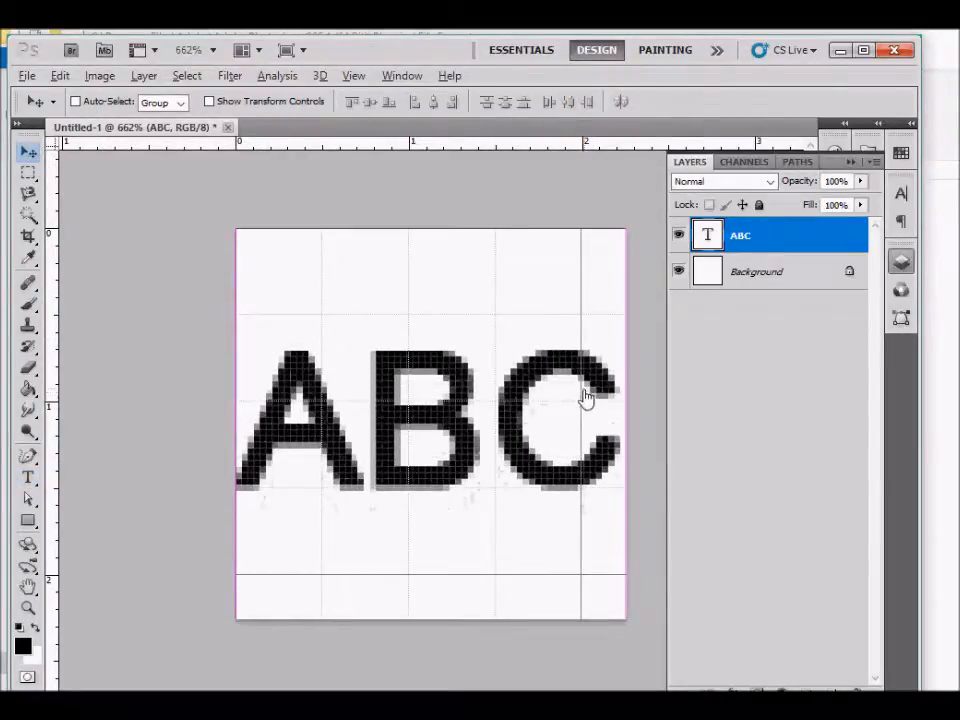
pyautogui.click(760, 286)
pyautogui.keyDown('shift'); pyautogui.click(760, 243); pyautogui.keyUp('shift')
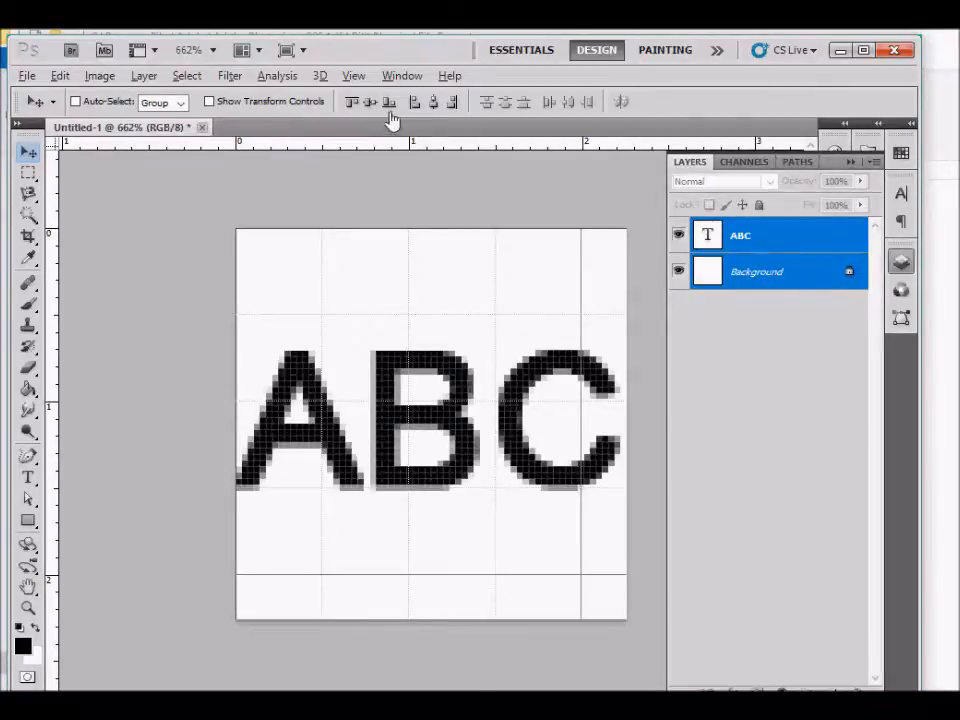
pyautogui.click(369, 103)
pyautogui.click(435, 106)
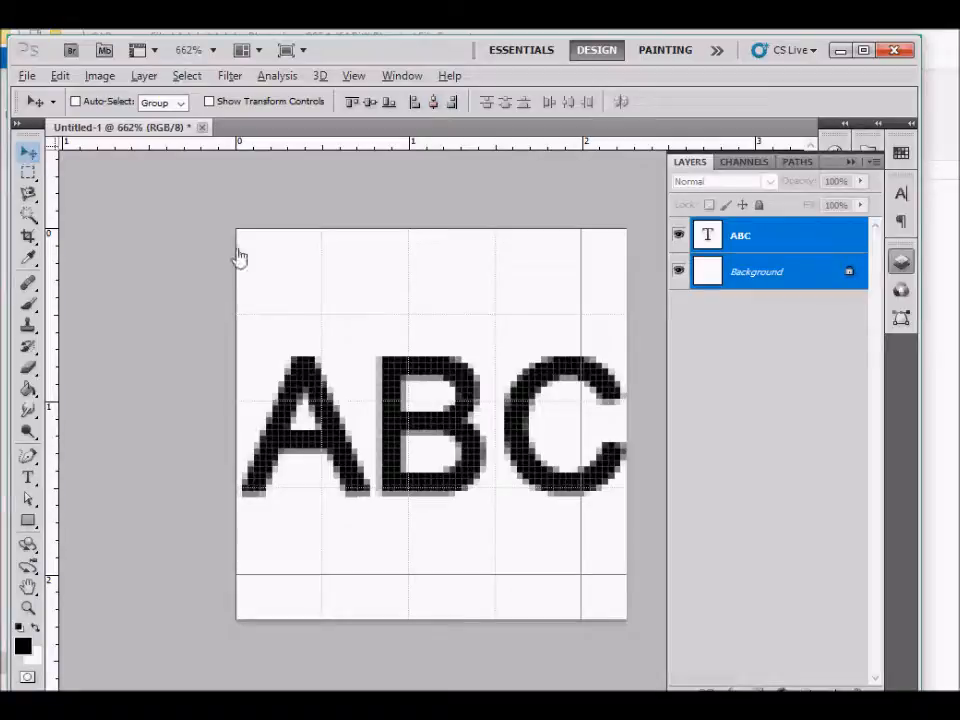
pyautogui.click(722, 298)
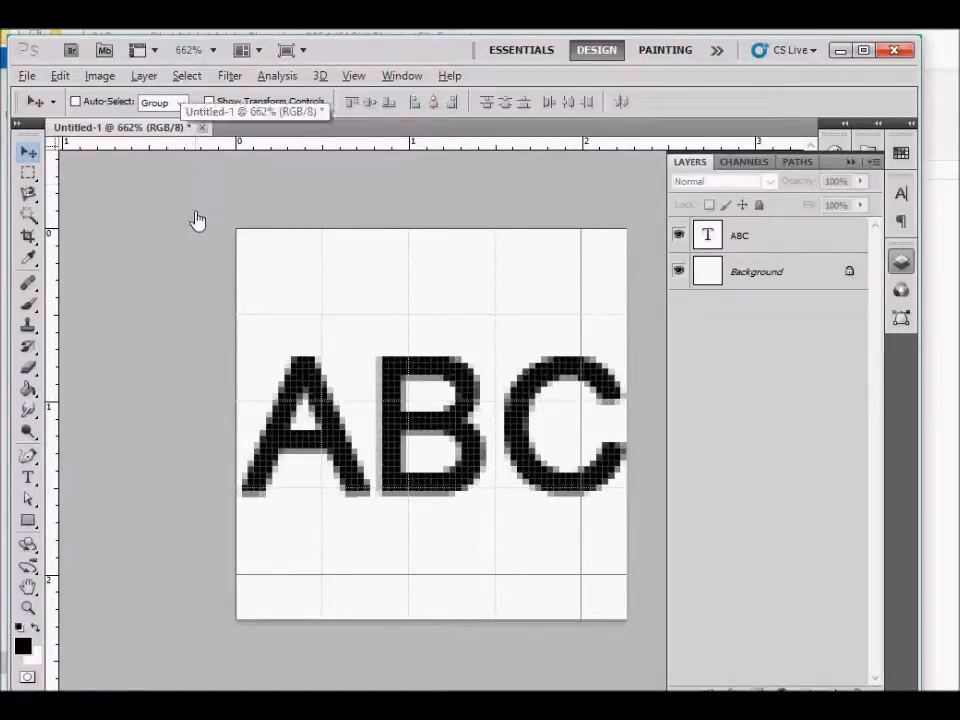
# - Start saving the document under a new file on the Desktop with the ICO Windows Icon/Favicon (*.ICO) format
pyautogui.click(27, 76)
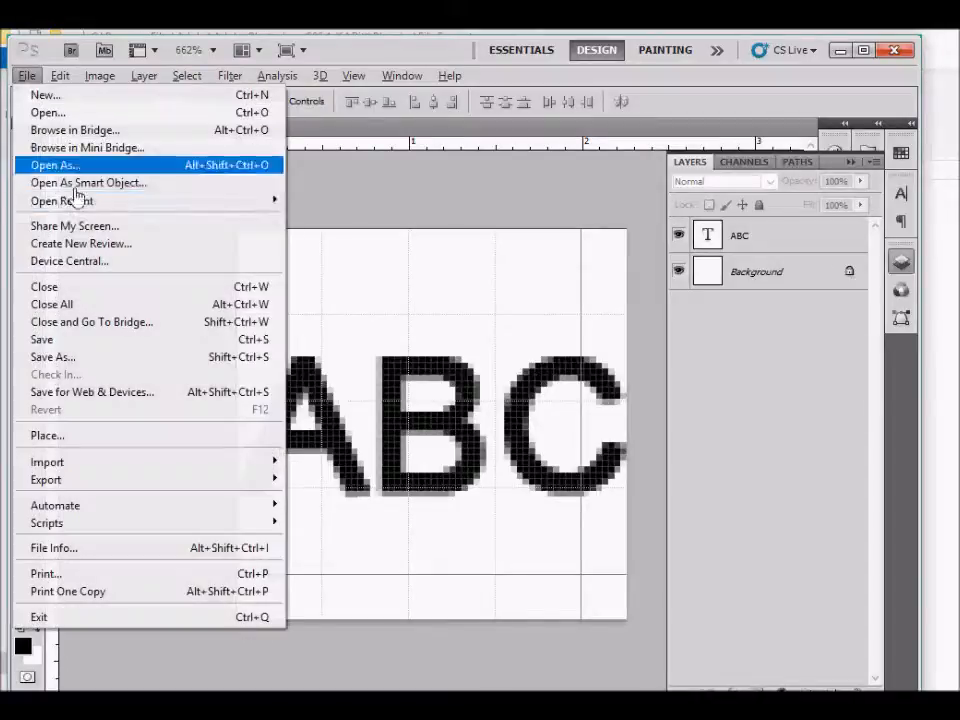
pyautogui.click(60, 357)
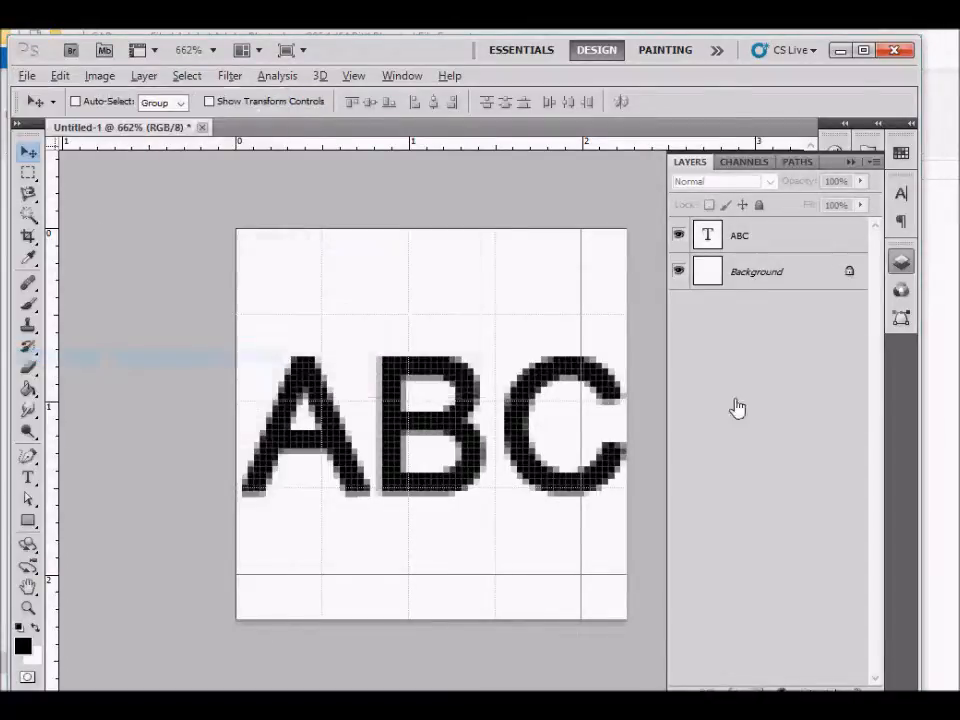
pyautogui.click(258, 212)
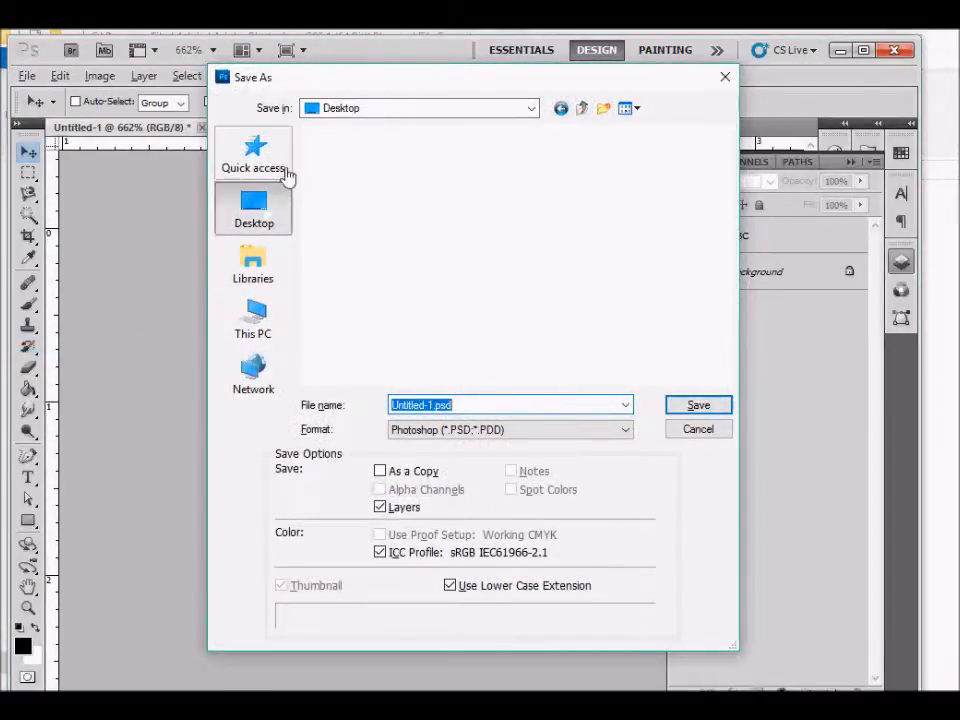
pyautogui.moveTo(409, 79); pyautogui.dragTo(268, 106)
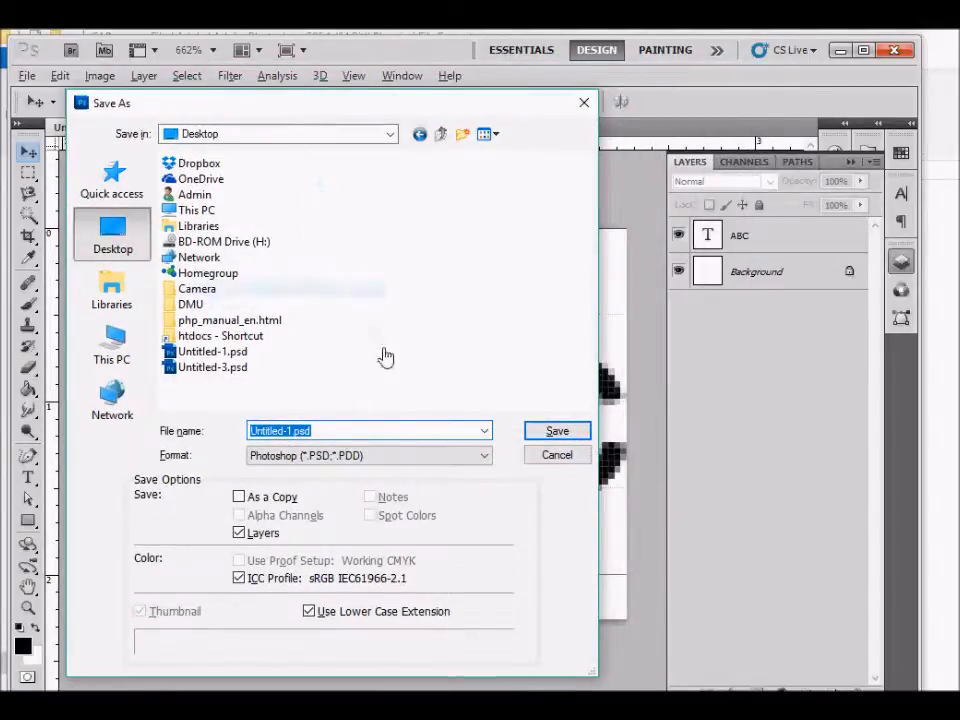
pyautogui.click(392, 457)
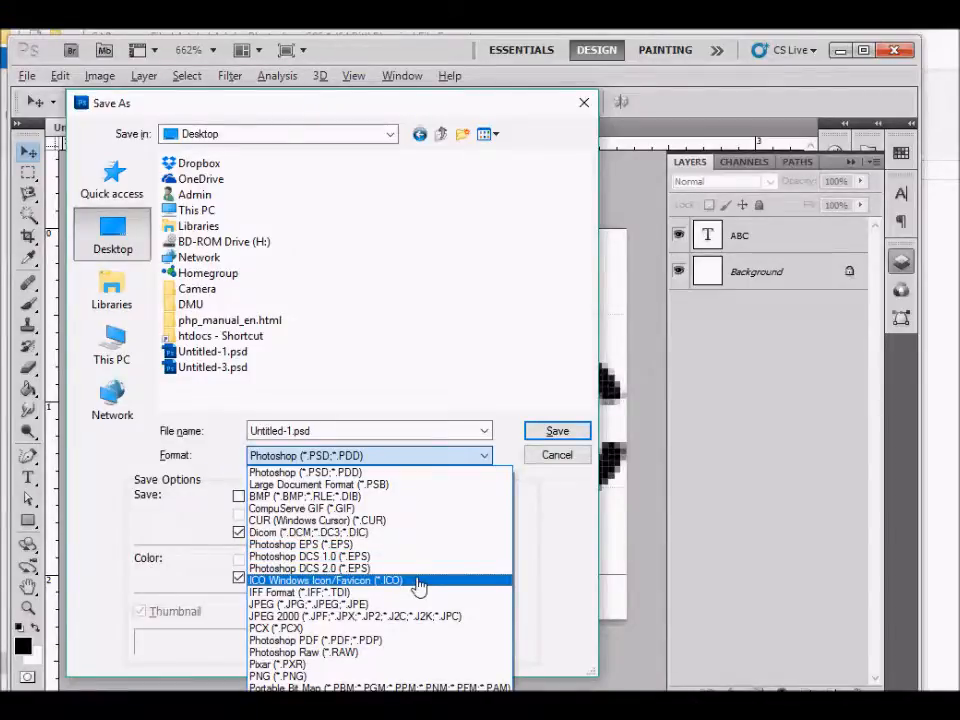
pyautogui.click(390, 587)
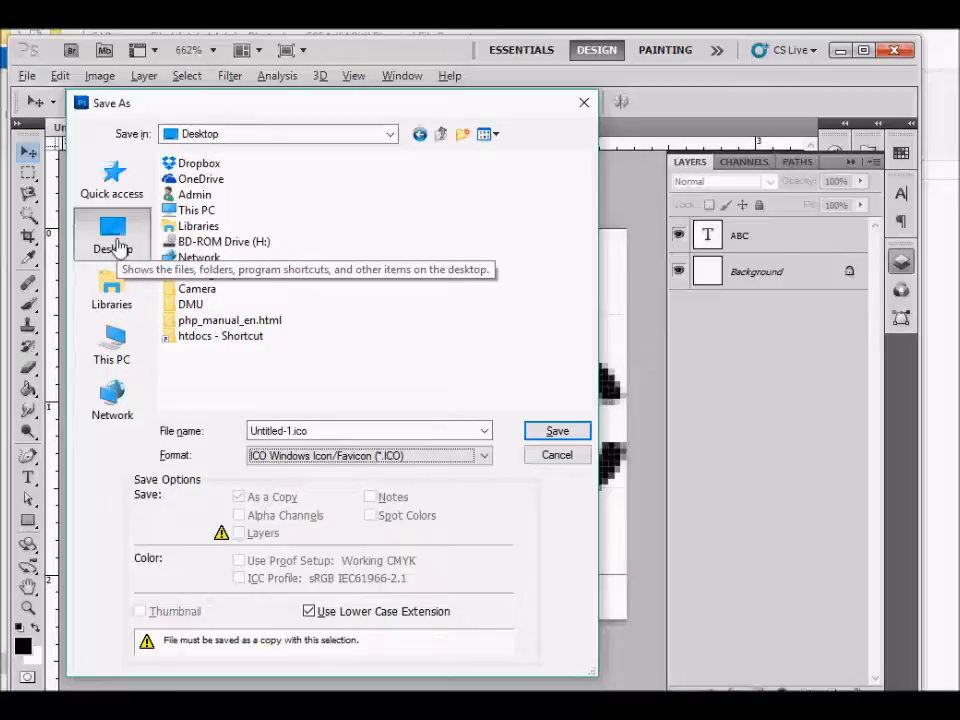
# - Try to save Untitled-1.ico to the root of the SYSTEM (C:) drive, declining the Pictures folder as an alternative
pyautogui.click(117, 350)
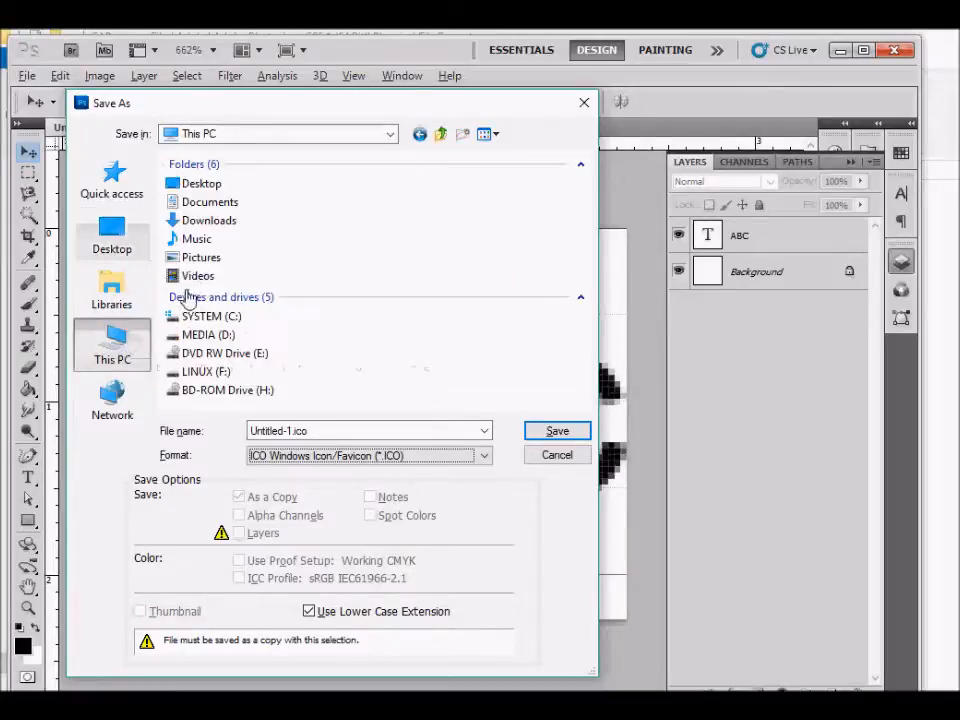
pyautogui.doubleClick(203, 331)
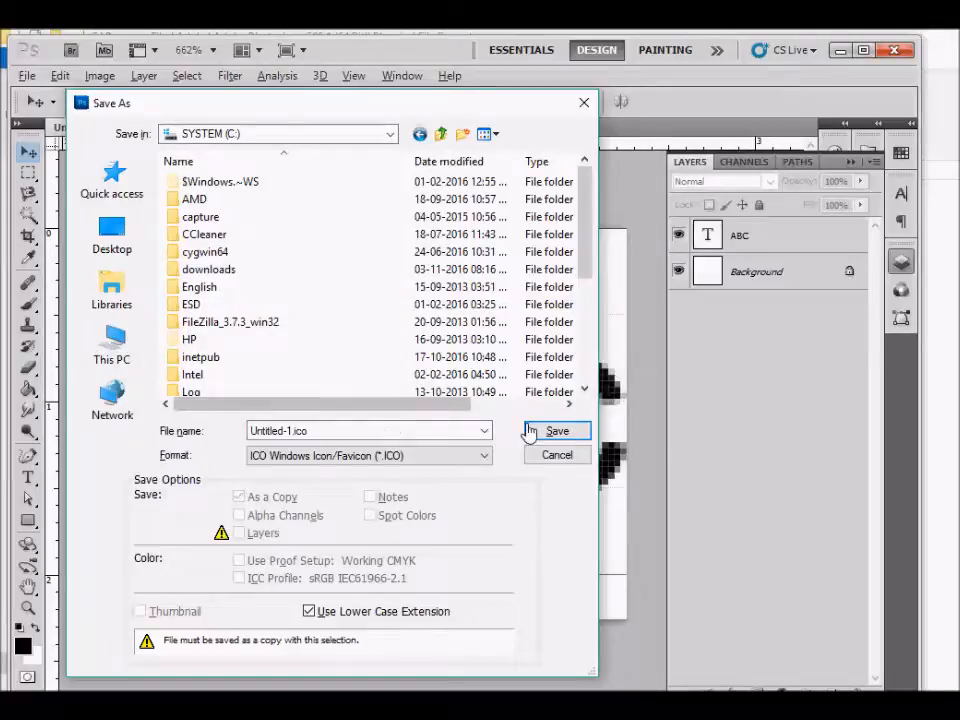
pyautogui.doubleClick(268, 438)
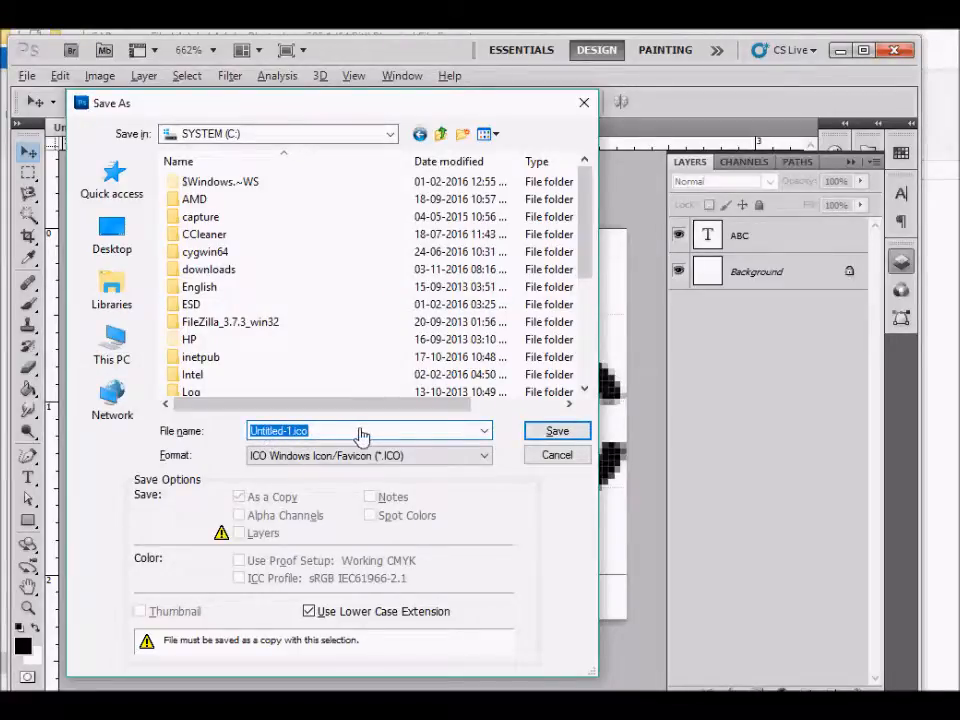
pyautogui.click(555, 431)
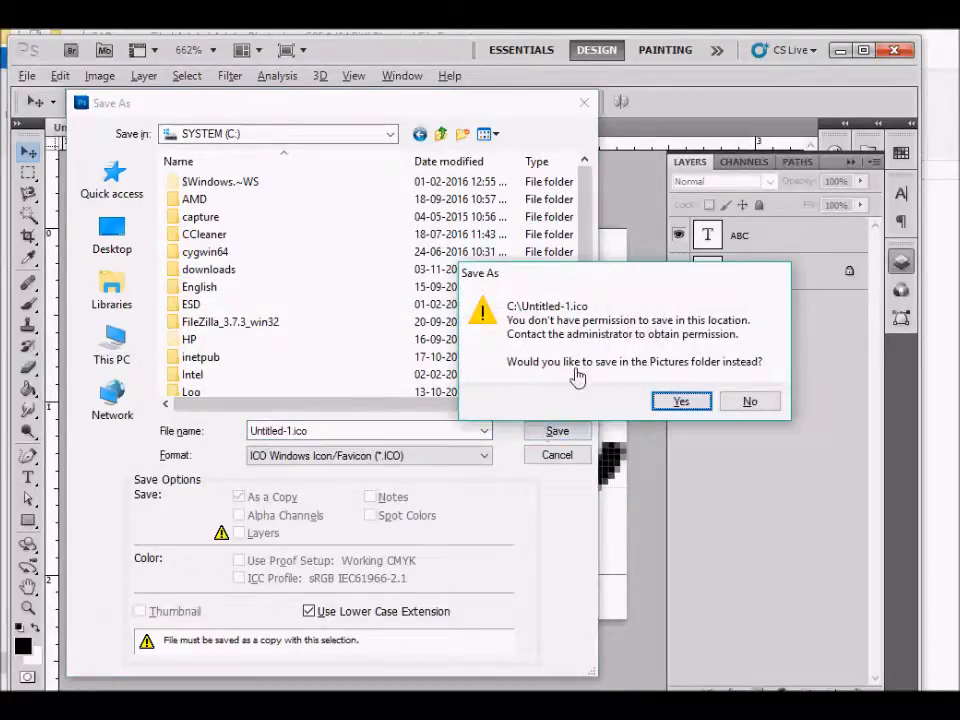
pyautogui.click(745, 404)
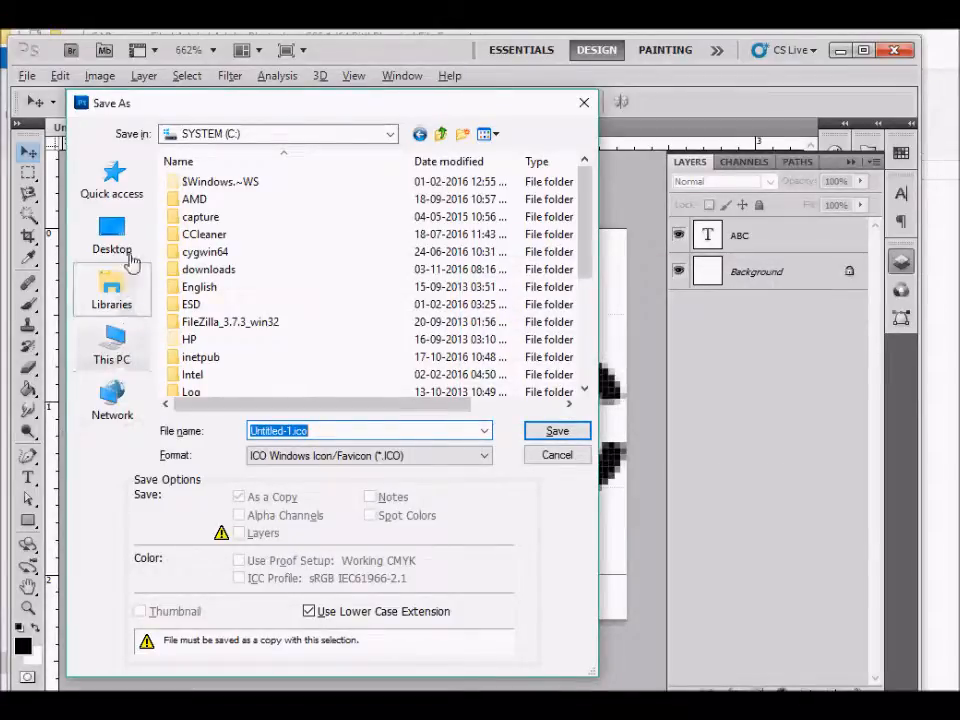
# - Save Untitled-1.ico to the Desktop using the Standard ICO (use for favicon.ico) icon format
pyautogui.click(128, 234)
pyautogui.click(555, 436)
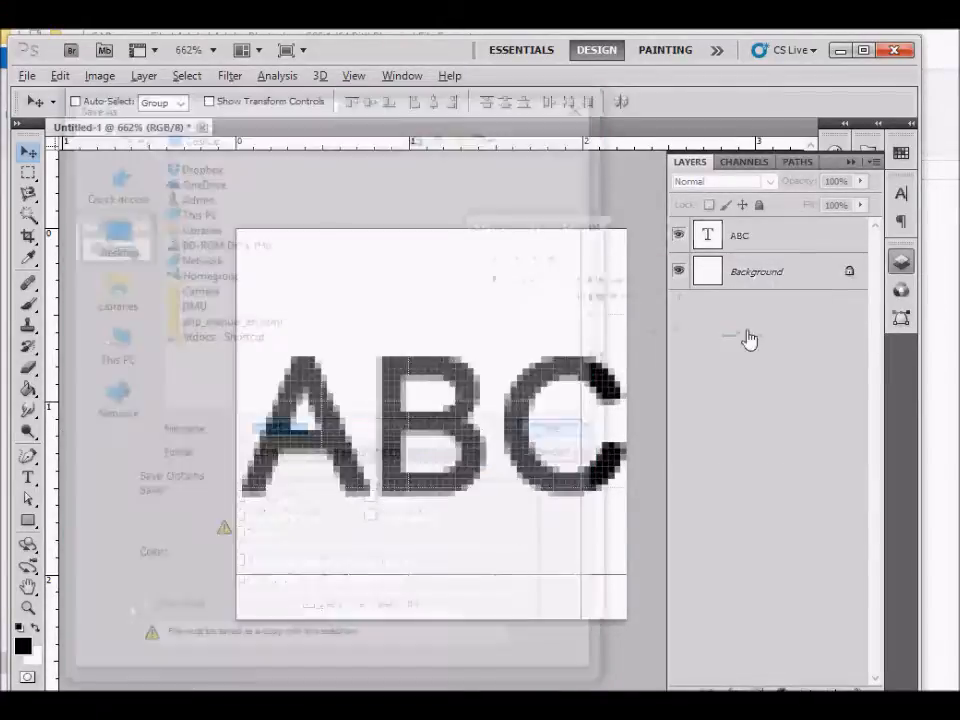
pyautogui.moveTo(564, 238); pyautogui.dragTo(378, 231)
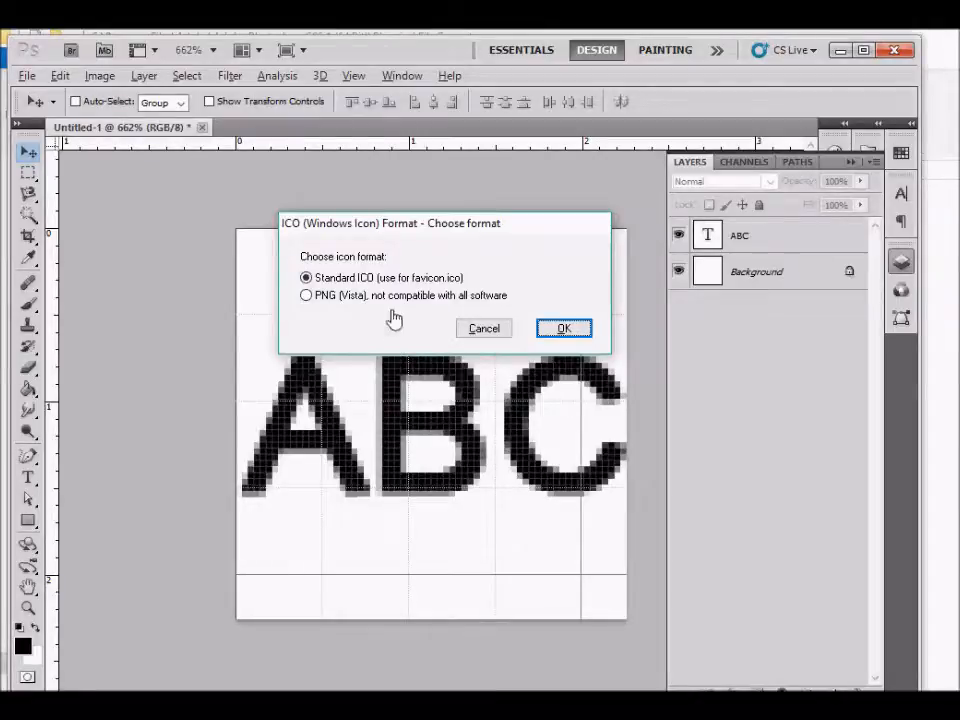
pyautogui.click(541, 330)
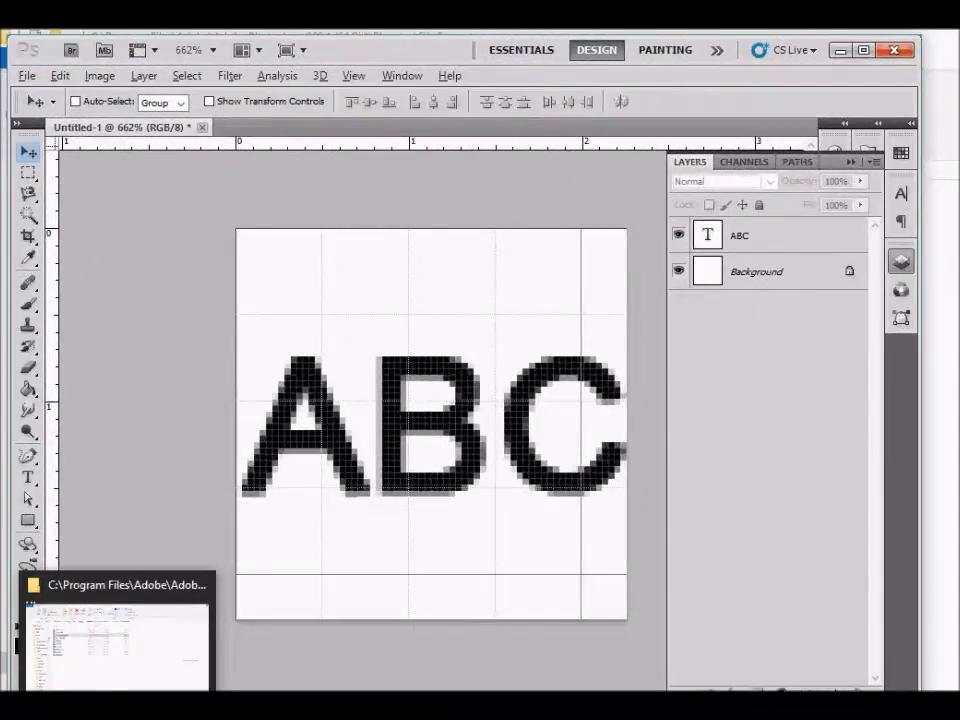
# - Switch to File Explorer, sort the Desktop folder by date modified and select Untitled-1.ico
pyautogui.click(117, 694)
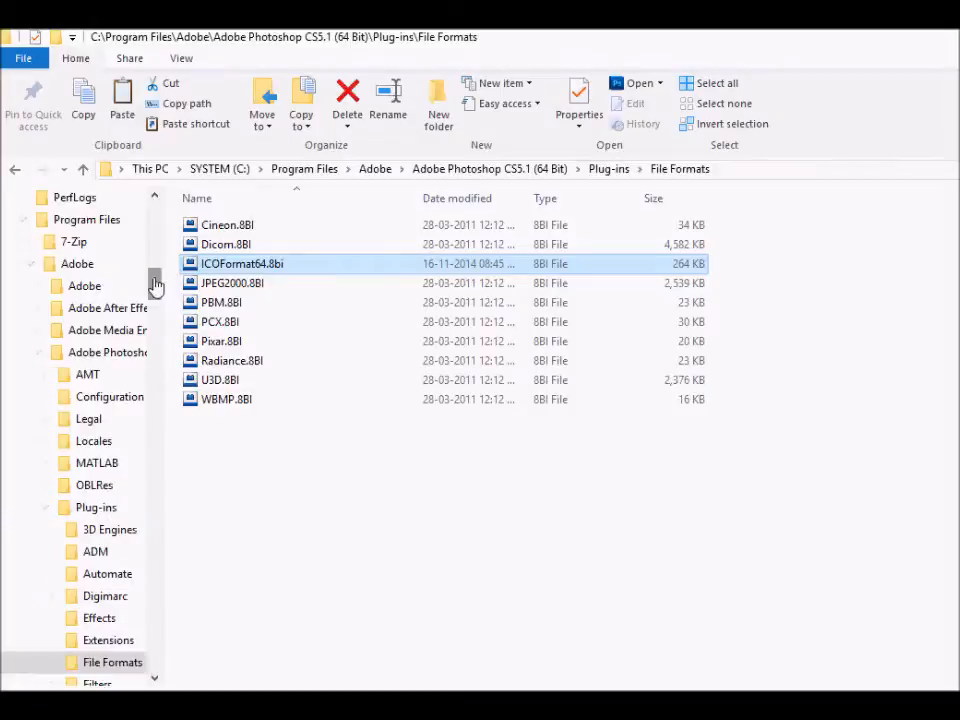
pyautogui.moveTo(154, 285); pyautogui.dragTo(154, 208)
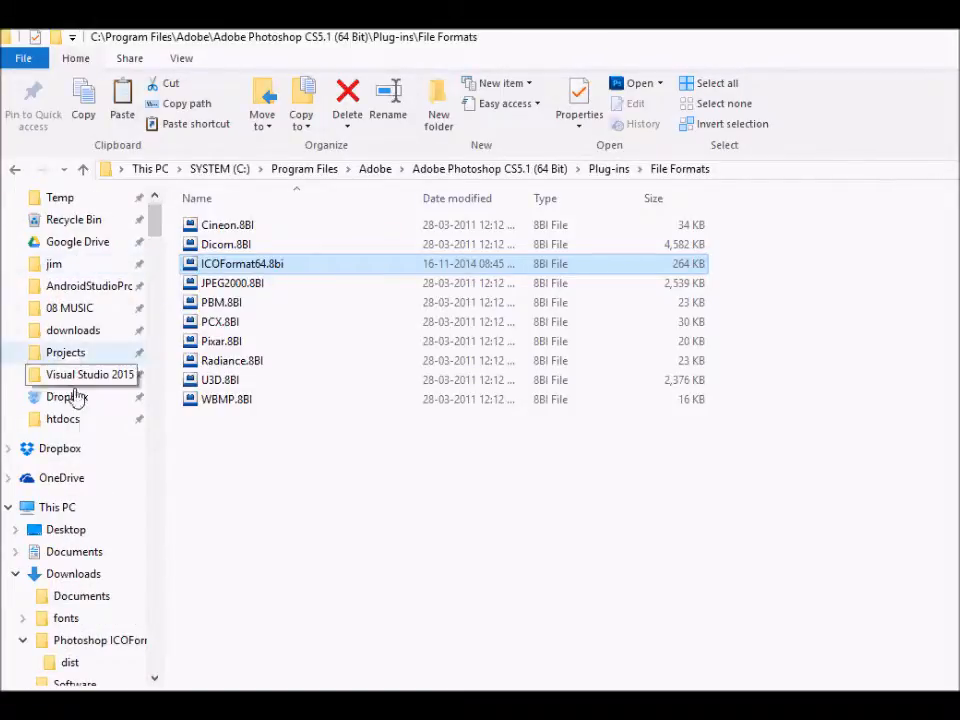
pyautogui.click(68, 531)
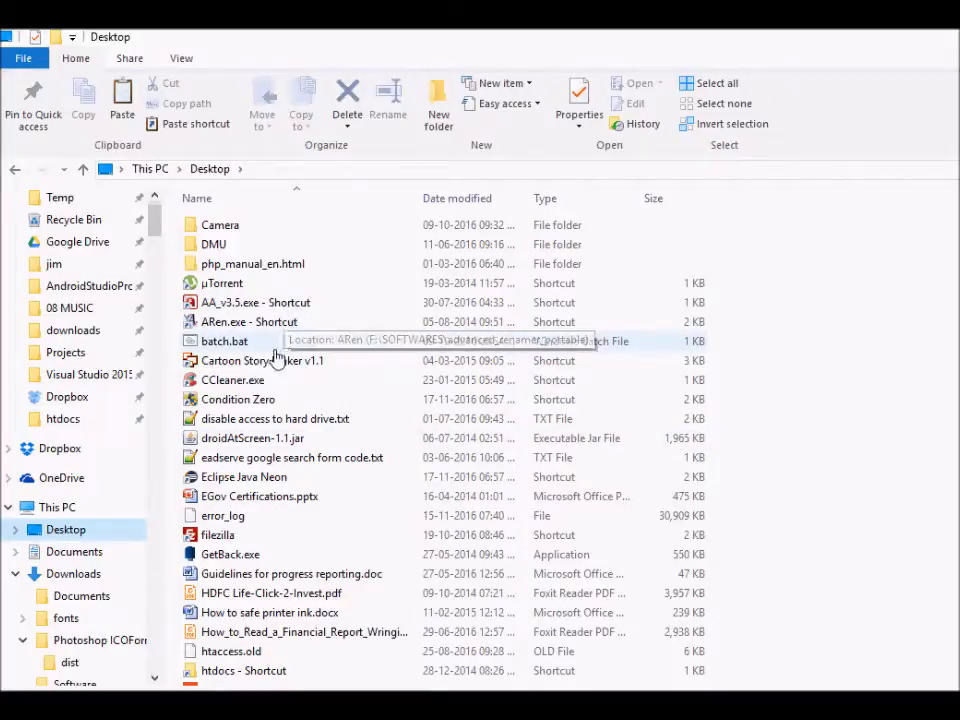
pyautogui.click(434, 204)
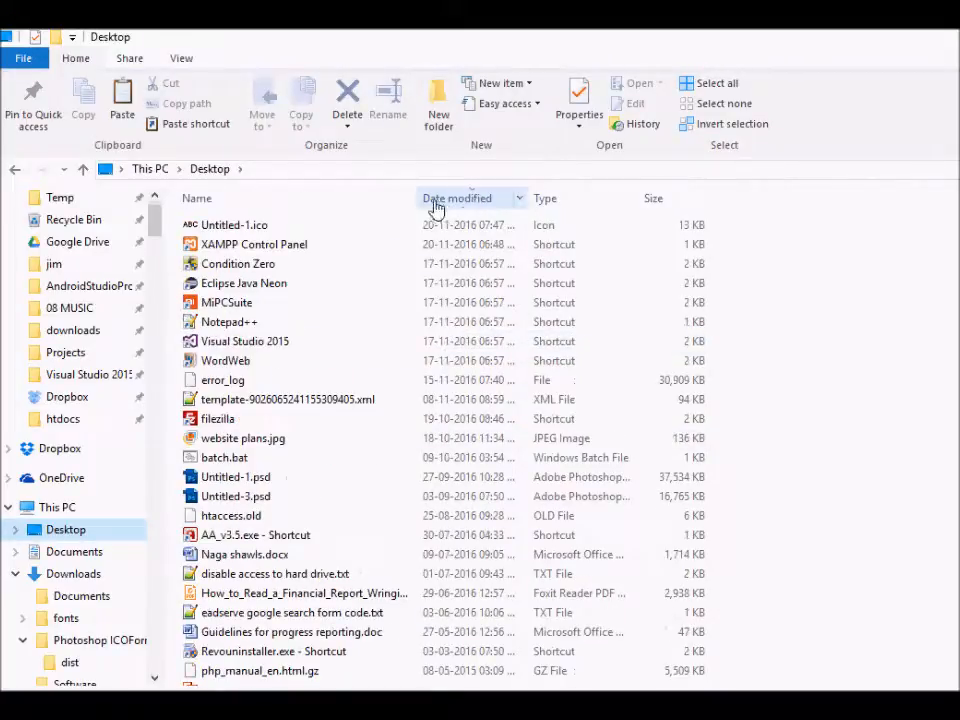
pyautogui.click(236, 225)
pyautogui.rightClick(220, 226)
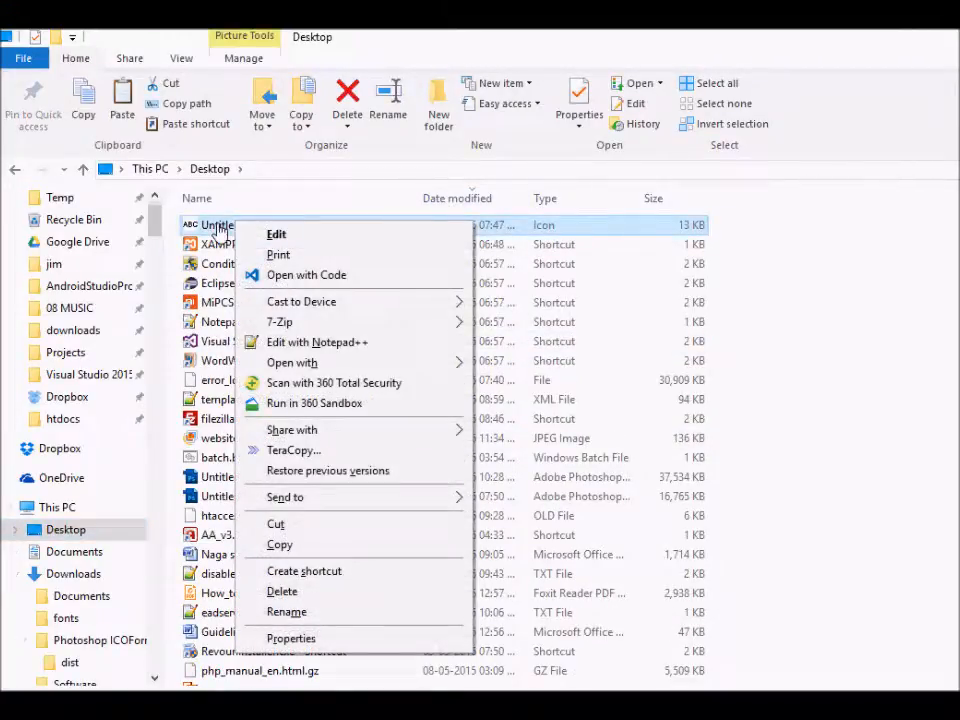
# - Show the Desktop files as extra large icons and open Untitled-1.ico in Photo Gallery
pyautogui.click(186, 59)
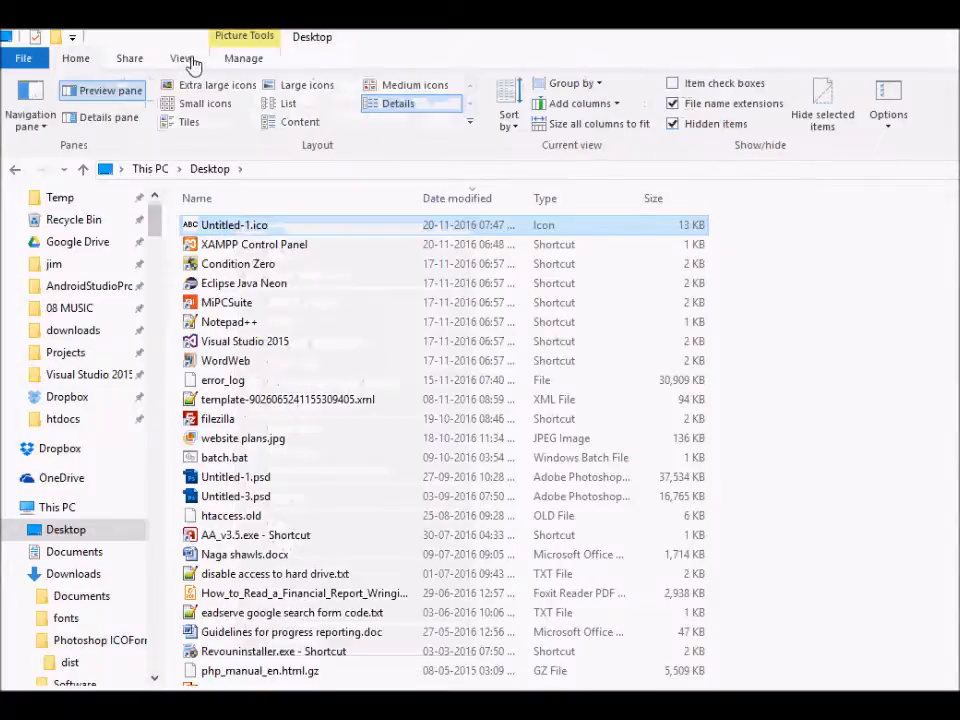
pyautogui.click(240, 87)
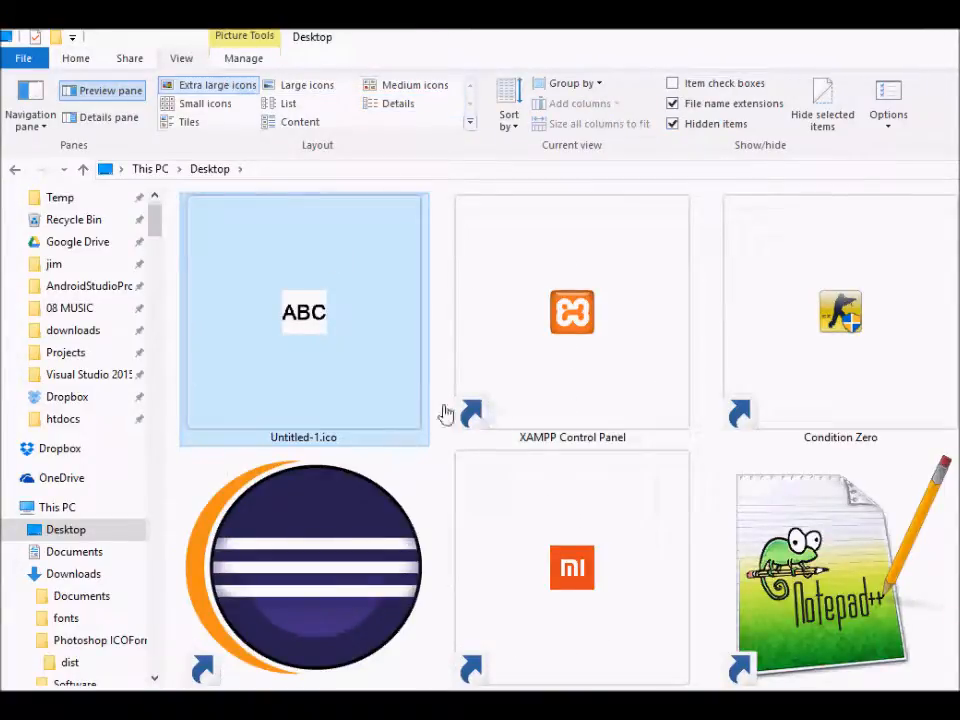
pyautogui.moveTo(315, 313)
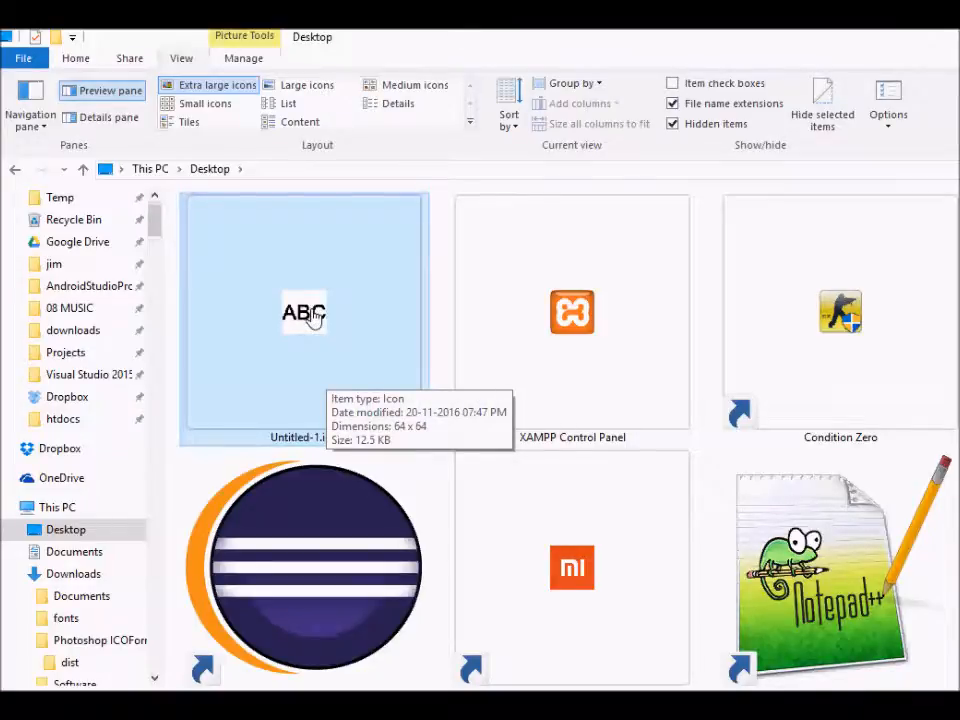
pyautogui.rightClick(315, 320)
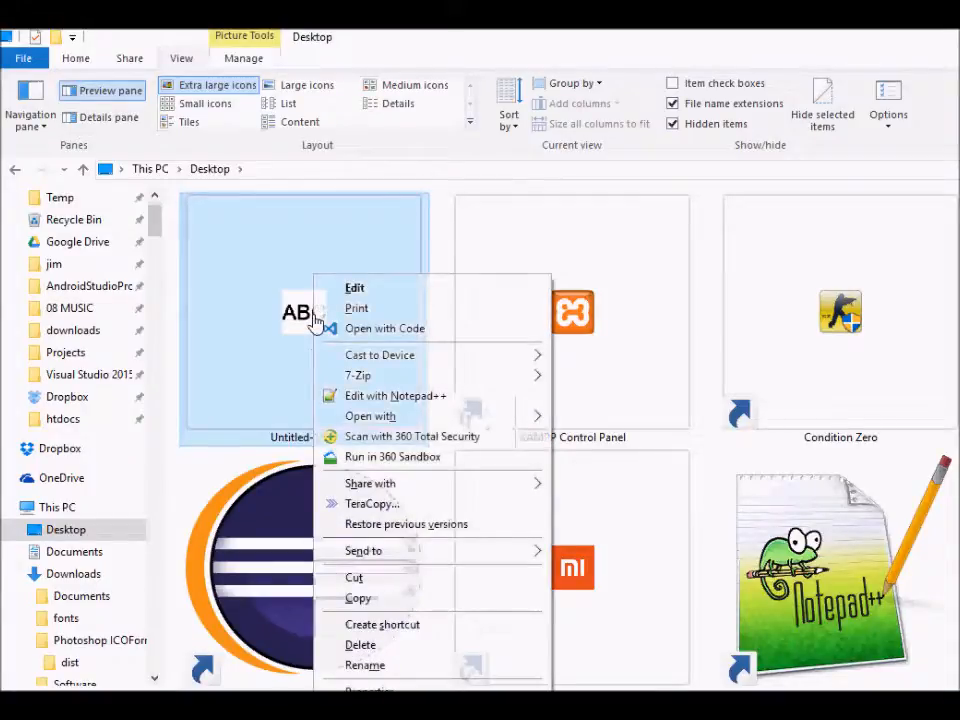
pyautogui.moveTo(388, 418)
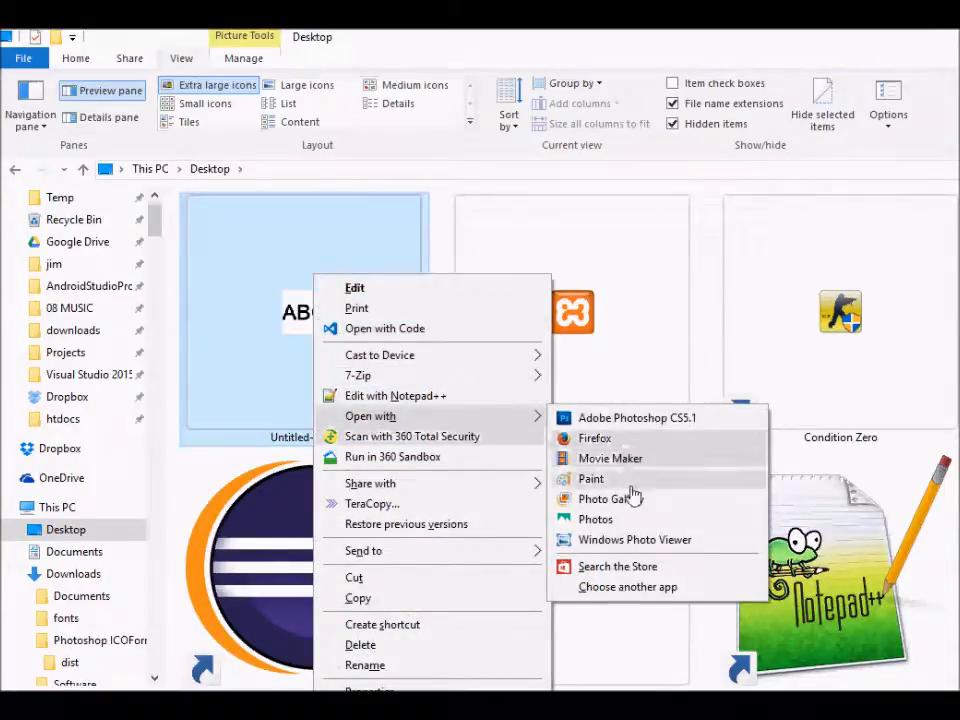
pyautogui.click(611, 499)
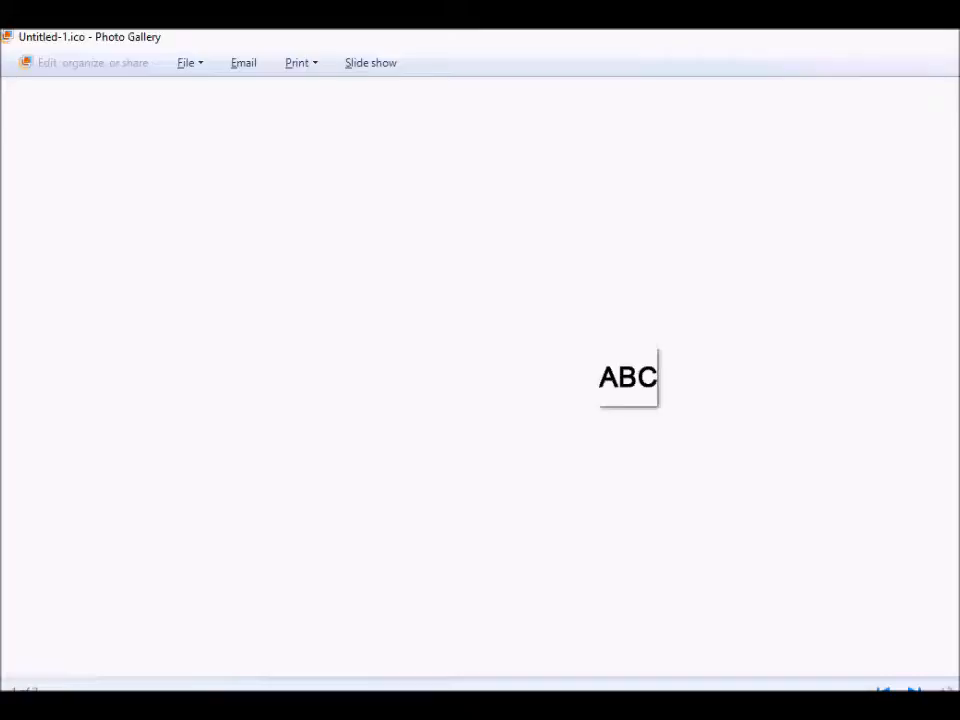
# - Close Photo Gallery and open Untitled-1.ico from the Desktop in Photoshop, filtering the files by ICO Windows Icon/Favicon (*.ICO)
pyautogui.hotkey('alt', 'F4')
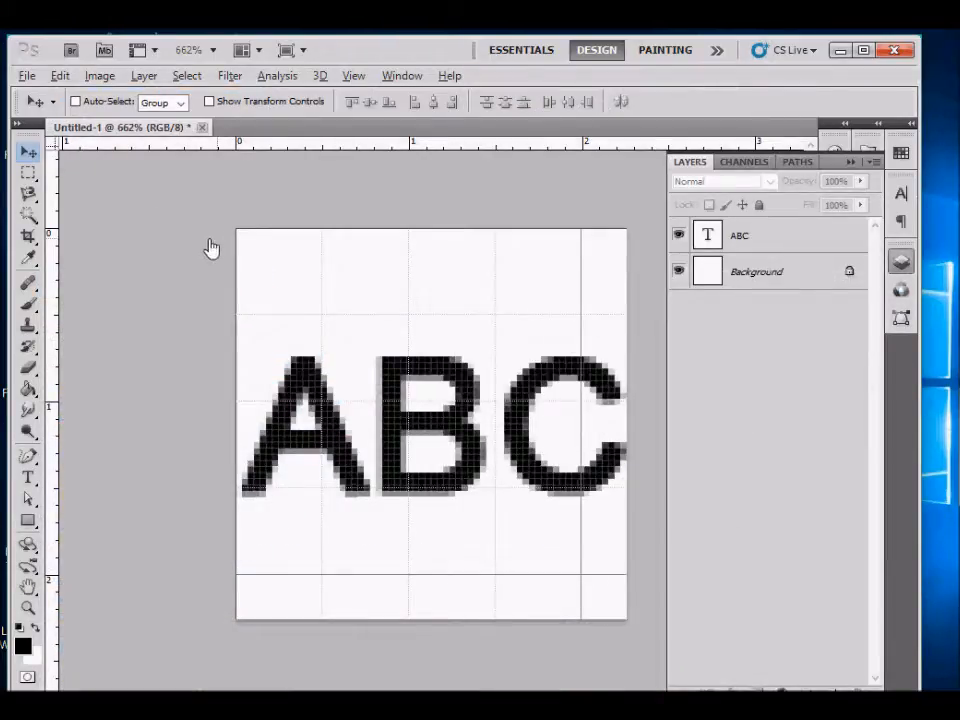
pyautogui.click(27, 76)
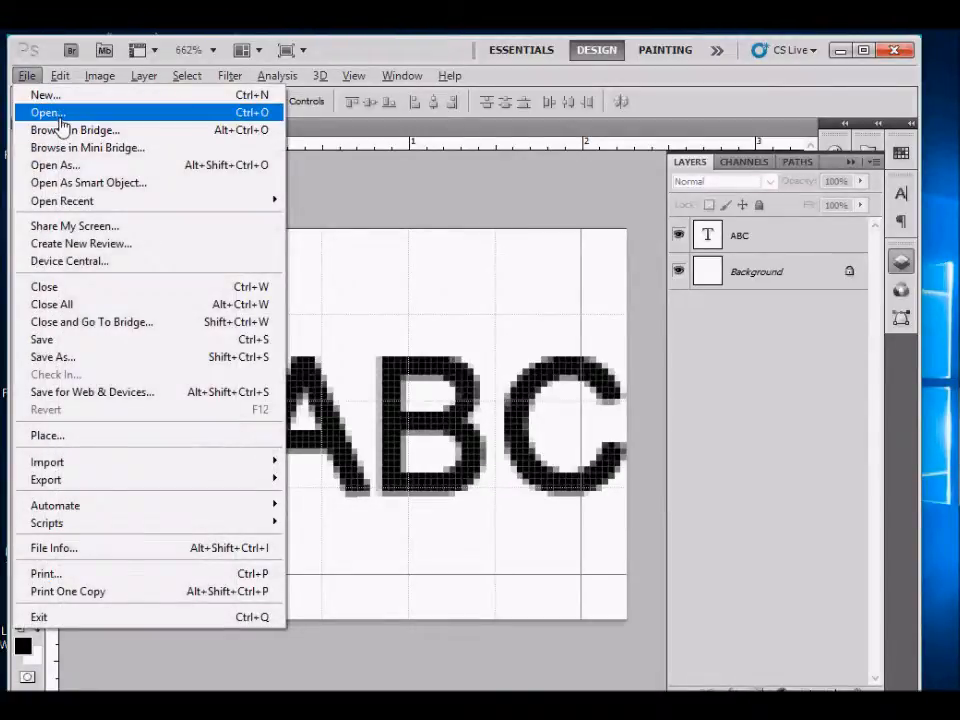
pyautogui.click(61, 119)
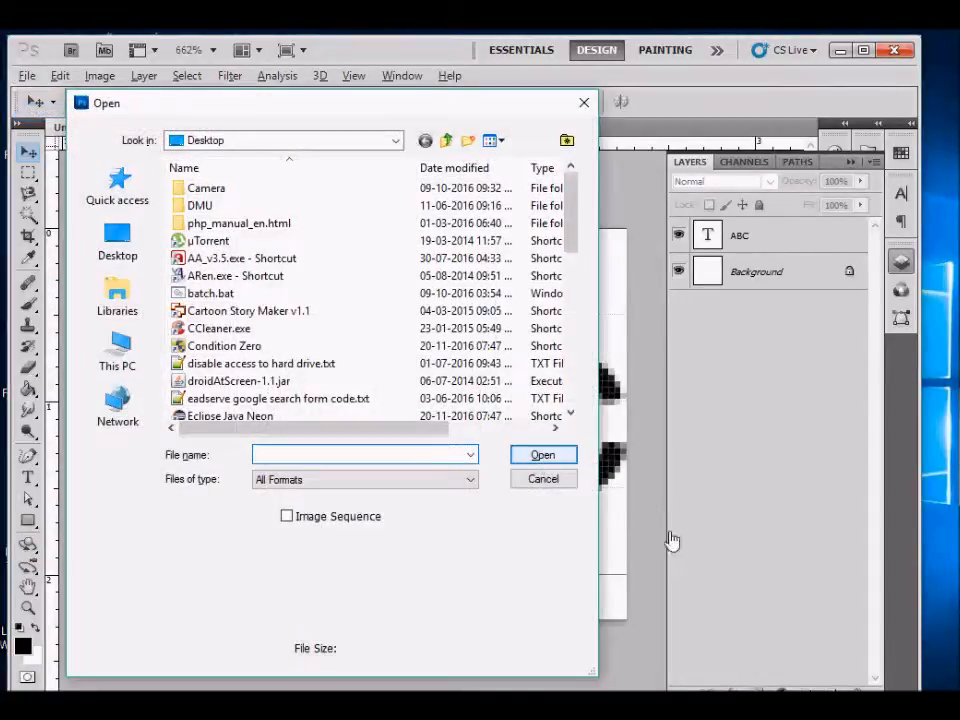
pyautogui.click(325, 480)
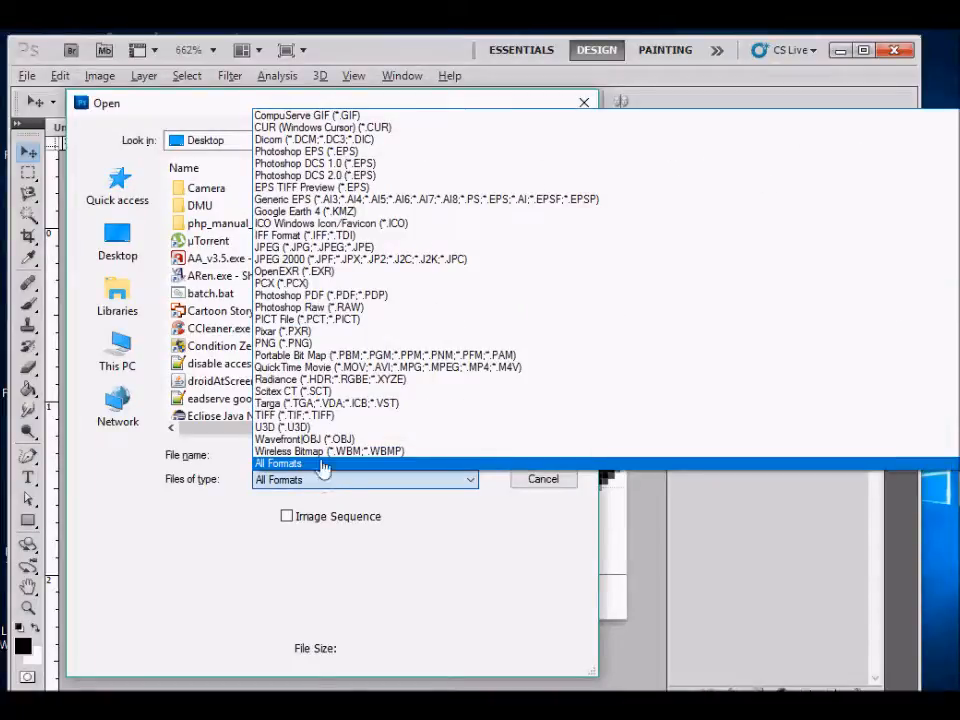
pyautogui.click(330, 223)
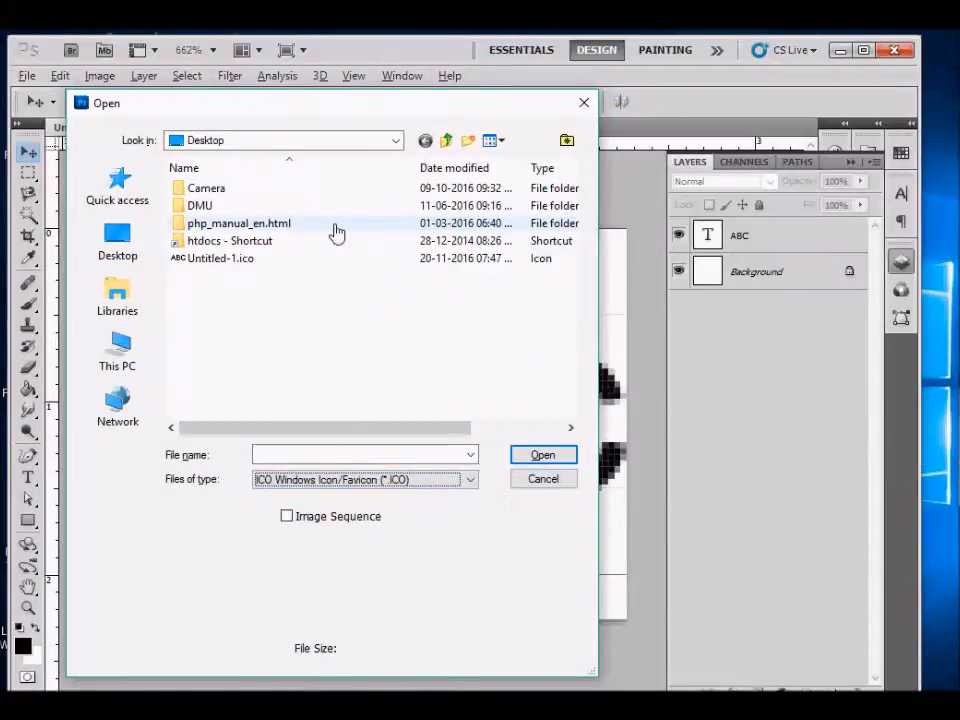
pyautogui.click(228, 258)
pyautogui.click(543, 455)
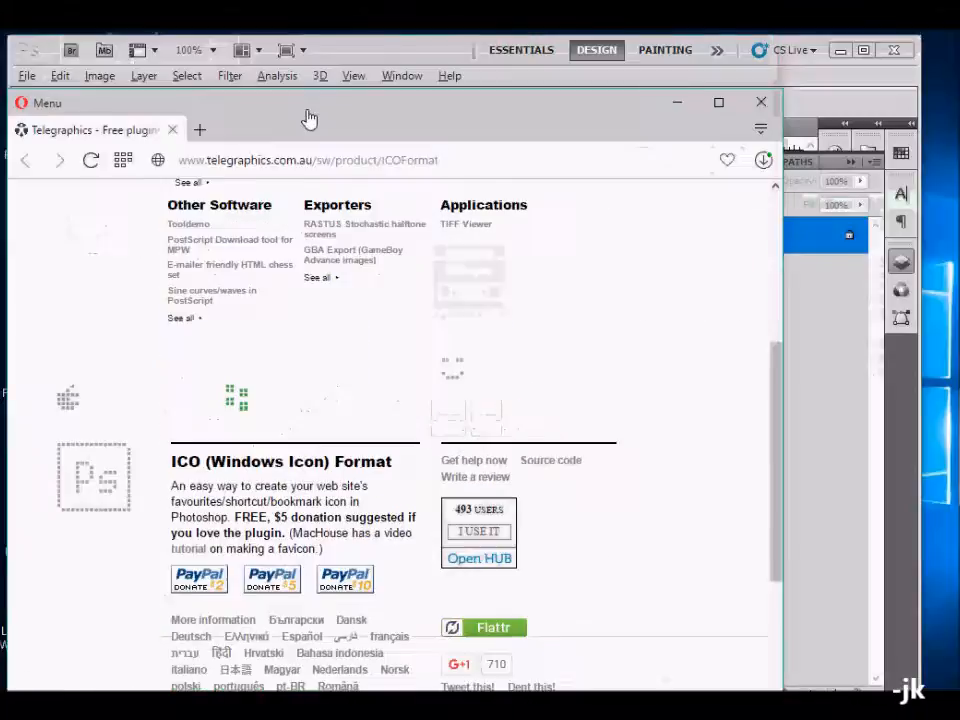
# - Copy the address of the Telegraphics ICO Format page in Opera and view the page's File Formats list
pyautogui.moveTo(309, 119); pyautogui.dragTo(336, 163)
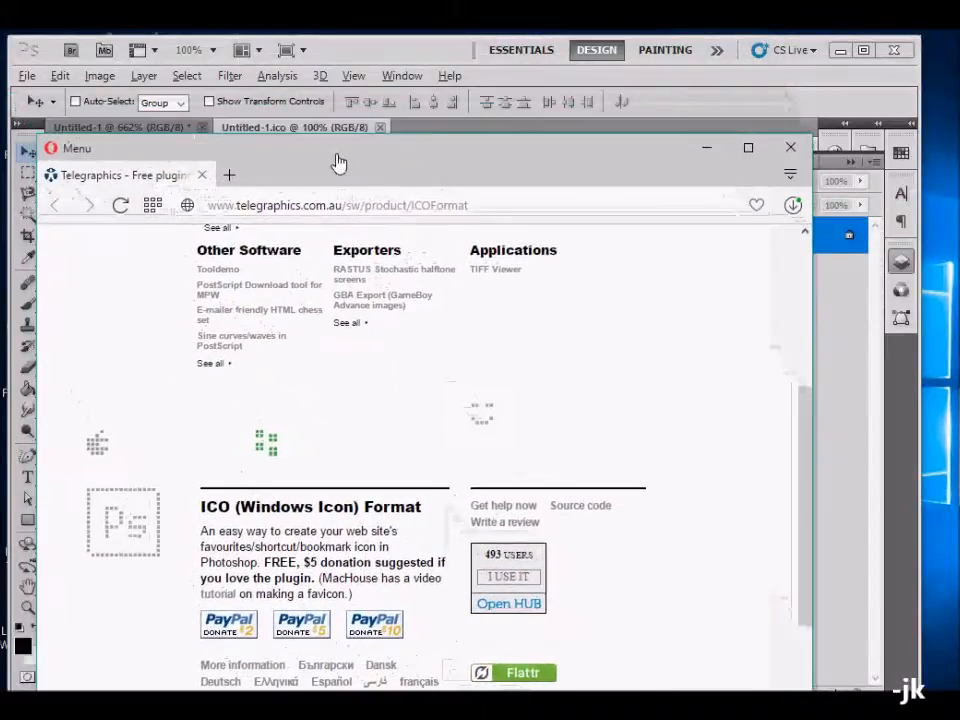
pyautogui.moveTo(484, 210); pyautogui.dragTo(208, 213)
pyautogui.rightClick(246, 208)
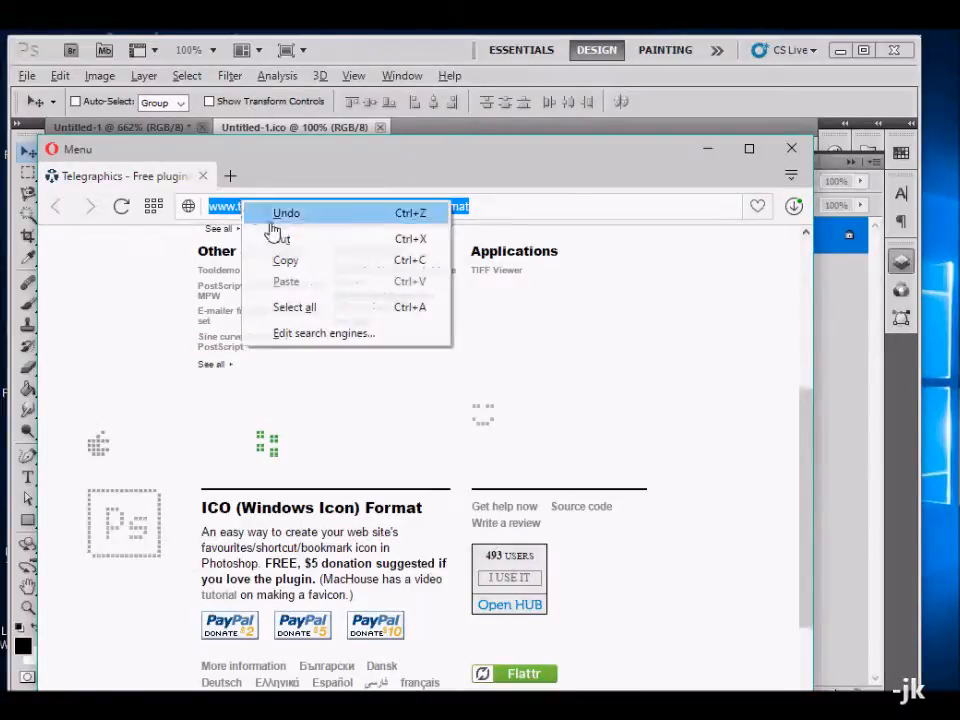
pyautogui.click(285, 259)
pyautogui.click(150, 281)
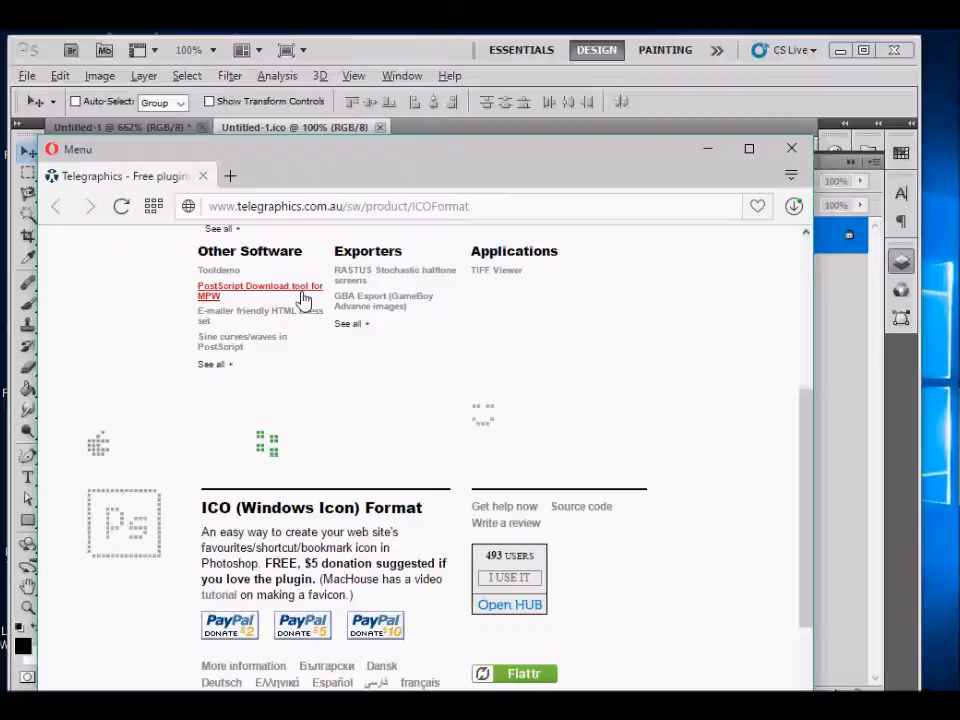
pyautogui.scroll(3, 527, 388)
pyautogui.scroll(1, 527, 388)
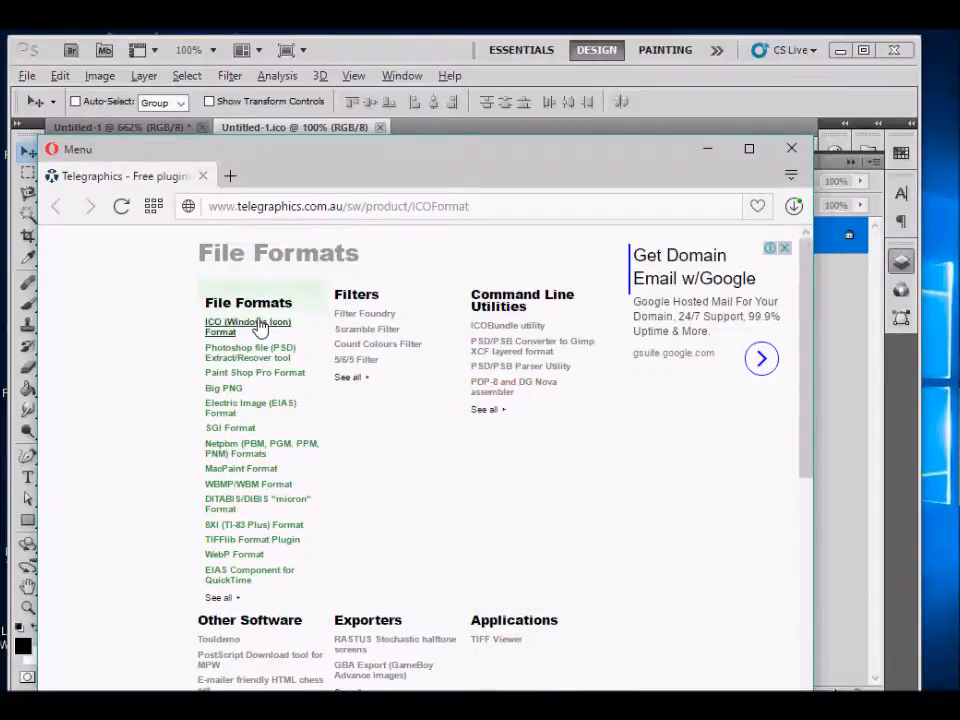